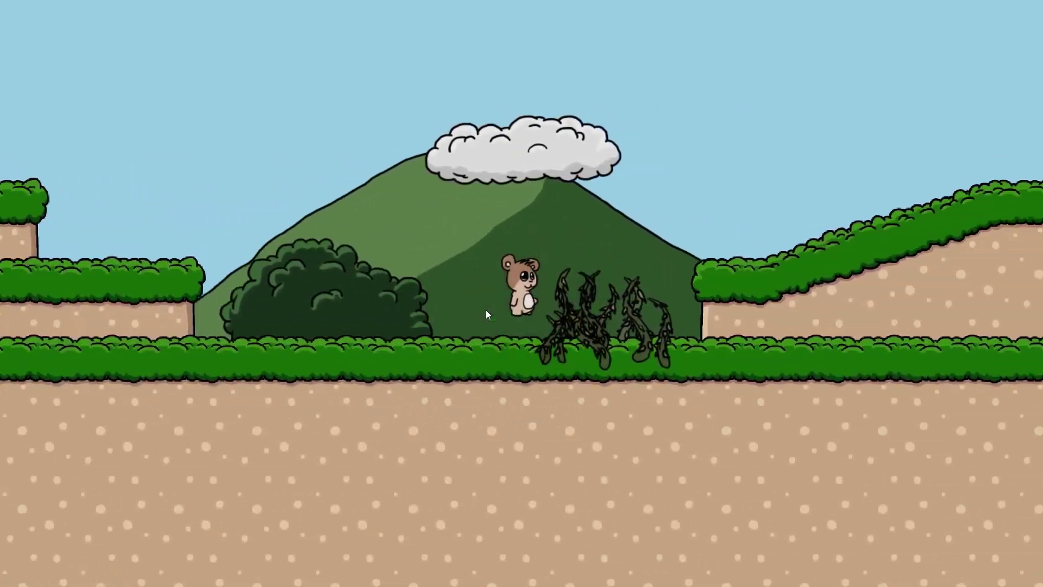
- Walk and jump the bear through the level, then close the running game to return to the editor
key("Right")
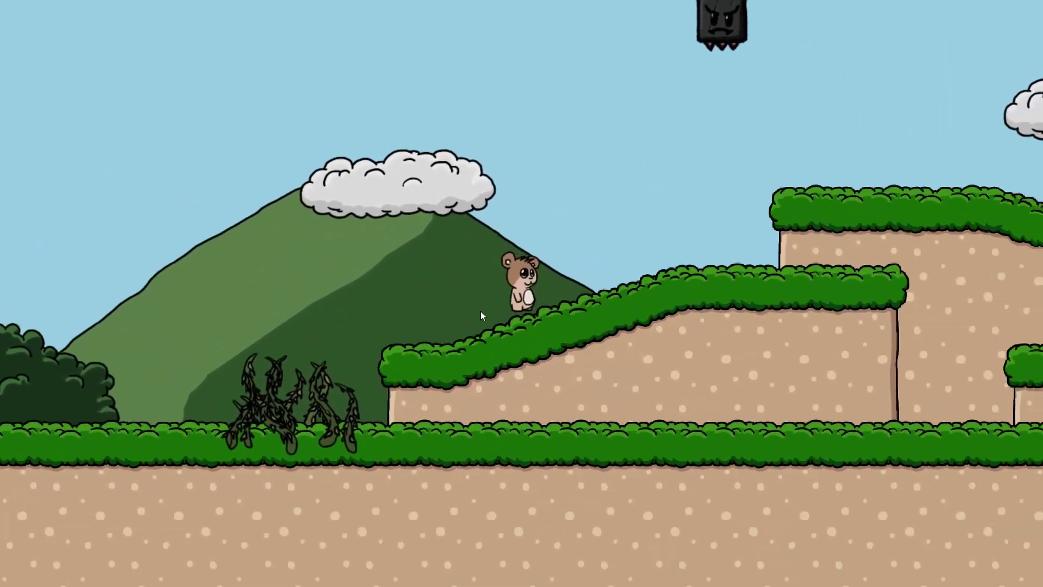
key("Right")
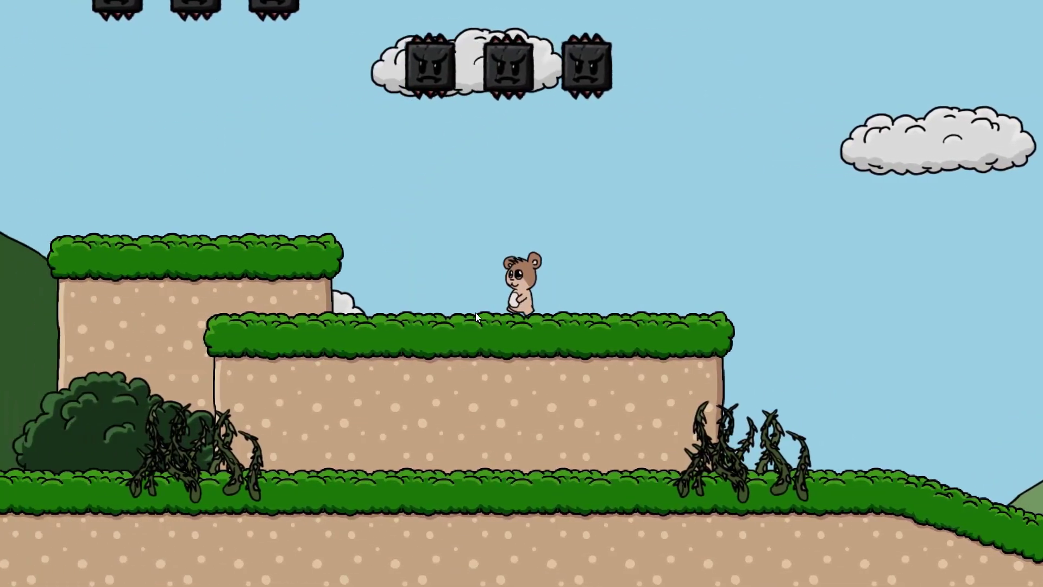
key("Up")
key("Up")
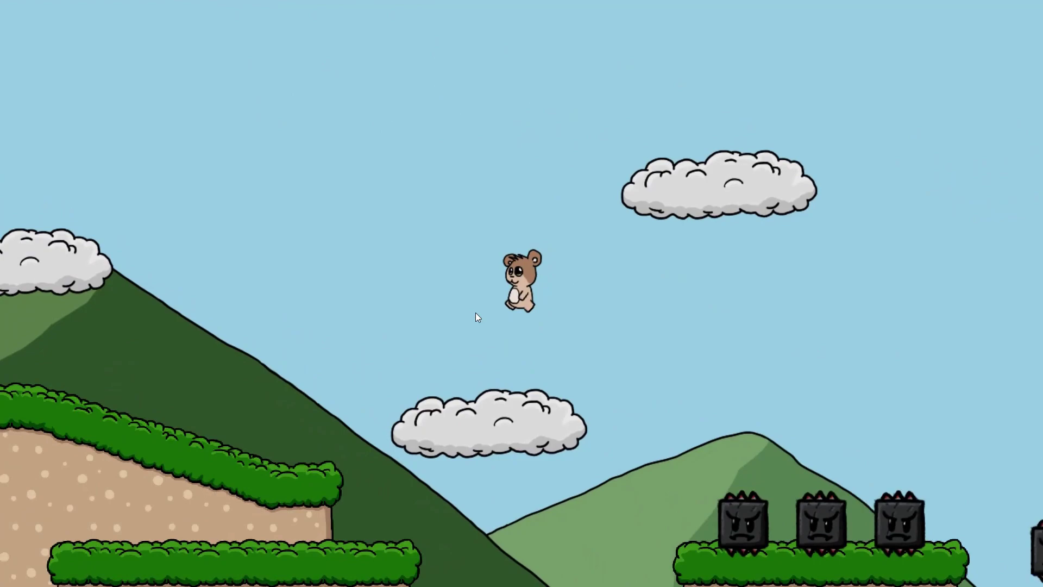
key("Up")
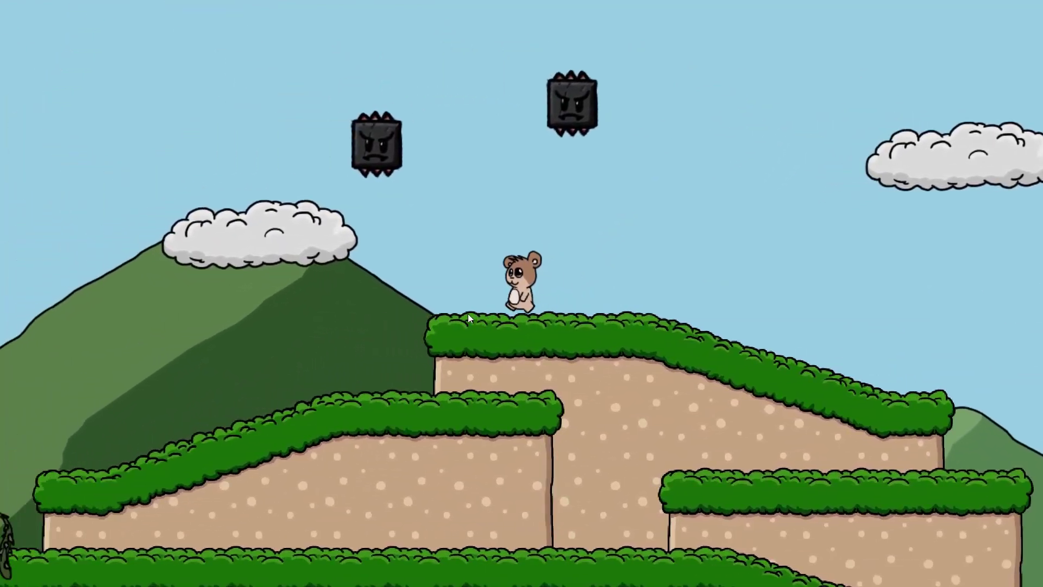
key("alt+F4")
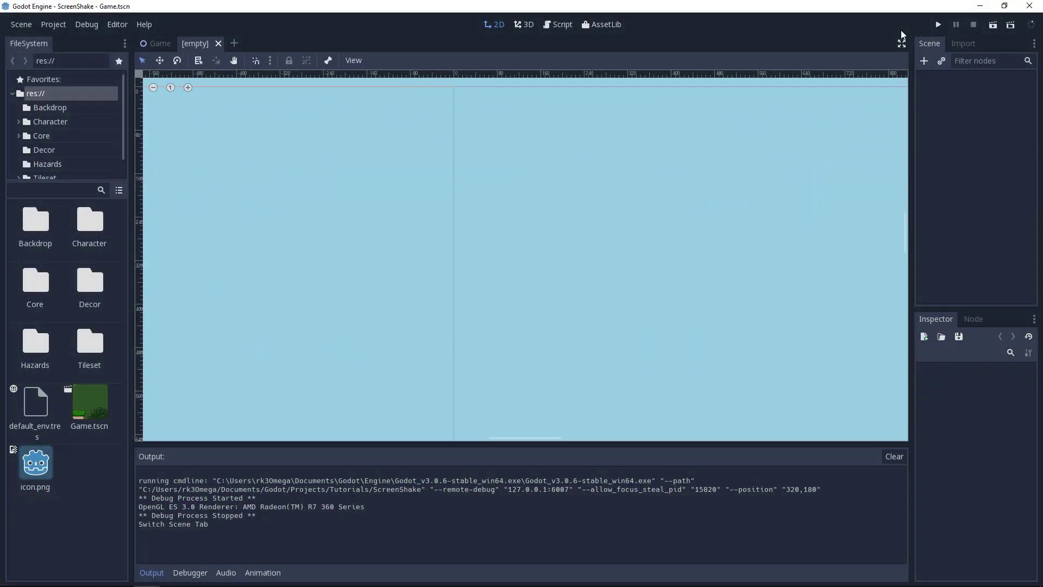
- Add a plain Node as the scene root and rename it ScreenShake
left_click(925, 61)
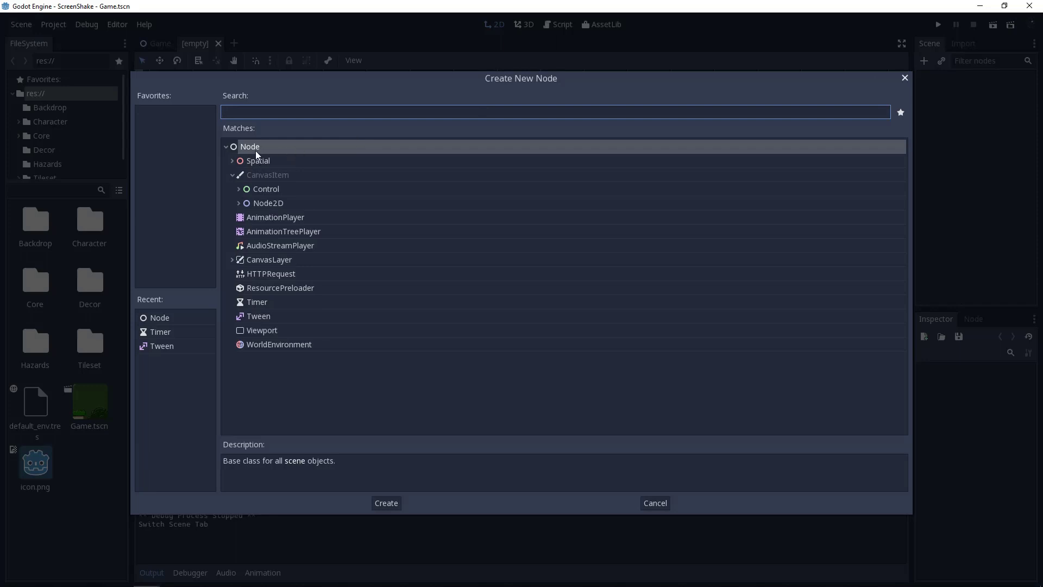
double_click(255, 151)
double_click(947, 80)
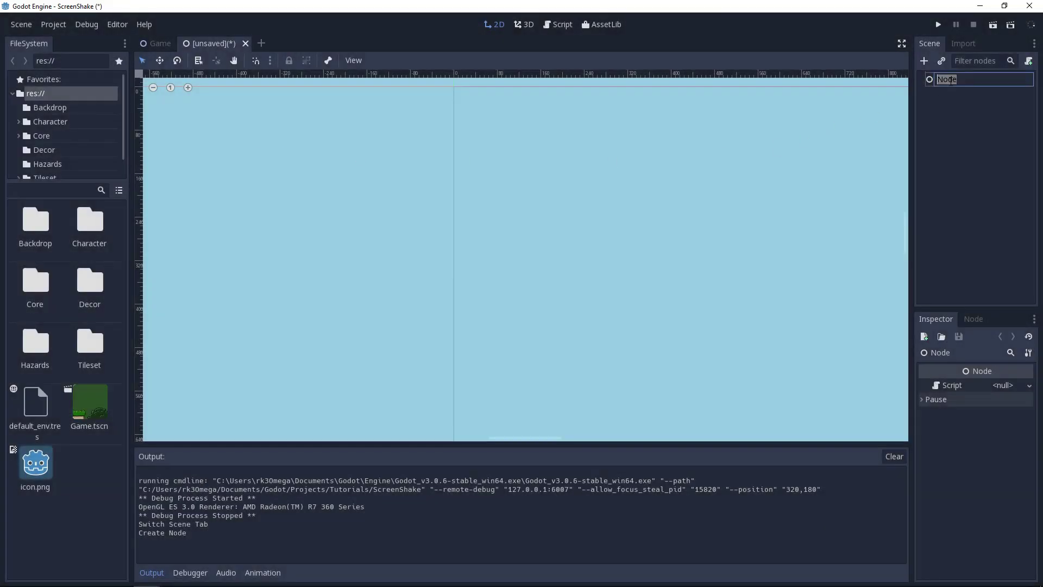
type("ScreenShake")
key("Return")
- Attach a new ScreenShake.gd script to the ScreenShake node
left_click(1029, 61)
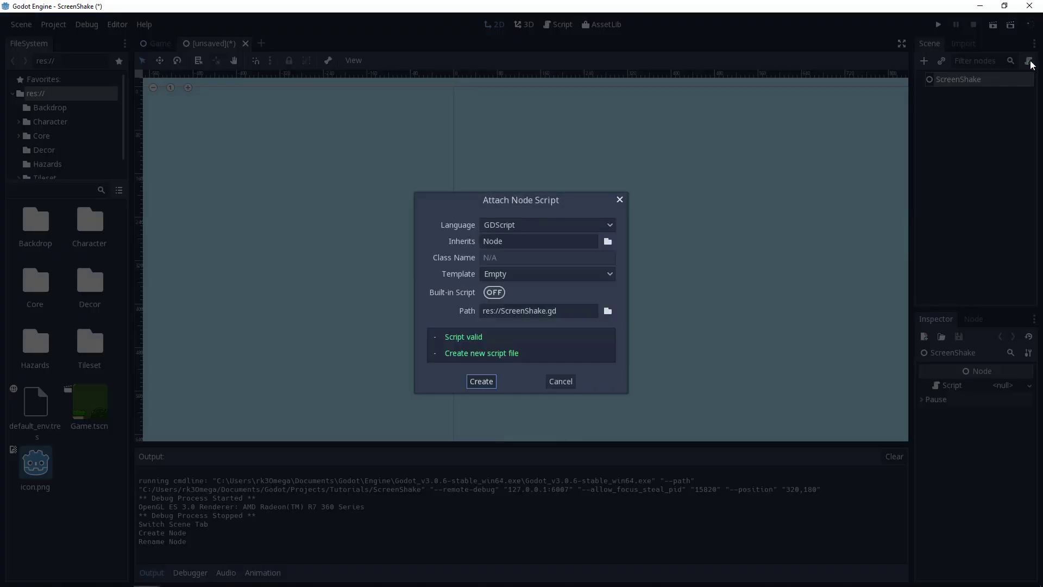
left_click(481, 381)
type("fu")
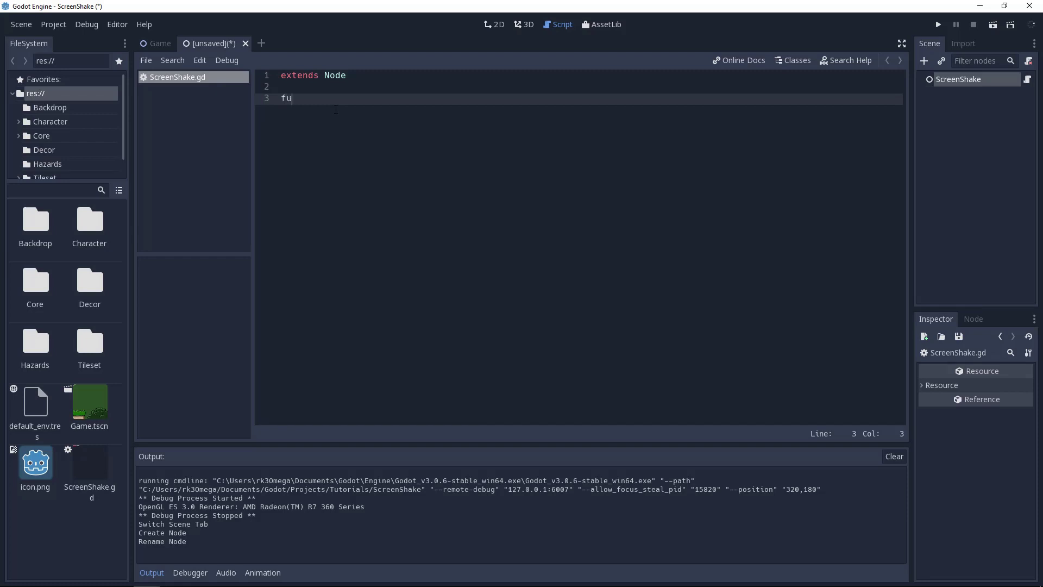
type("nc _")
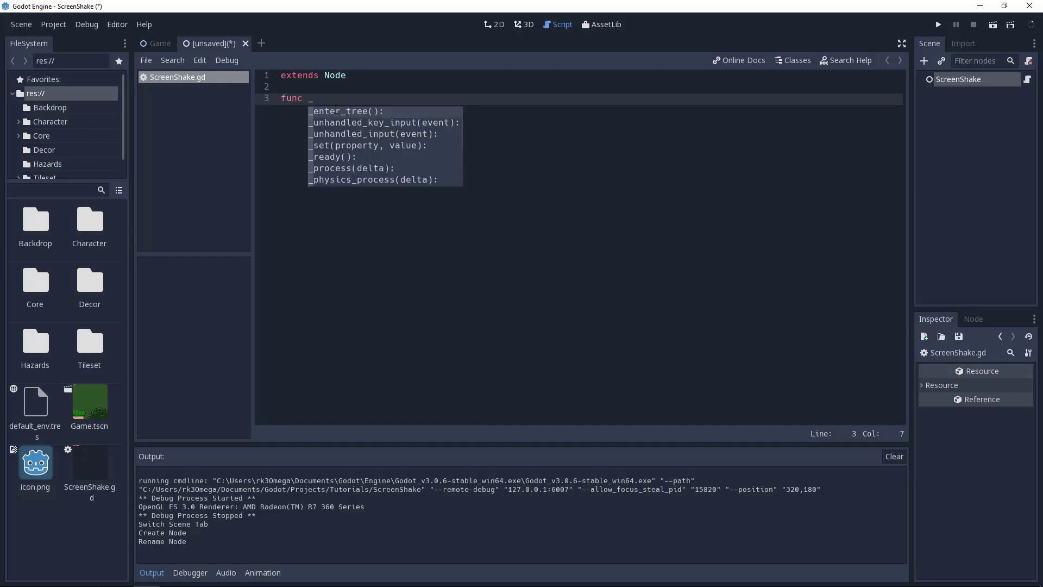
type("new_shake()")
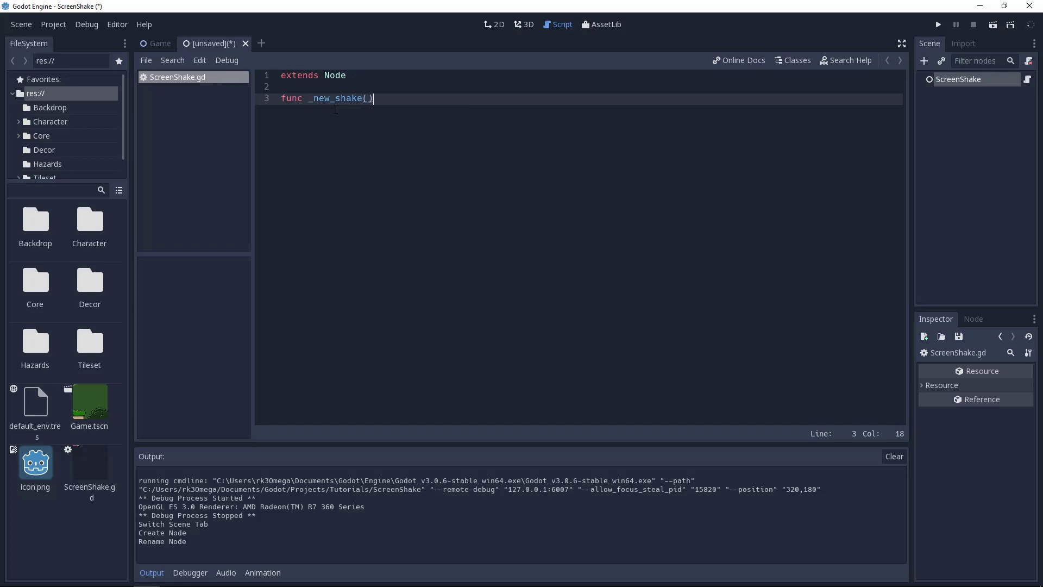
- Add a Tween child under ScreenShake and rename it ShakeTween
right_click(946, 79)
left_click(923, 109)
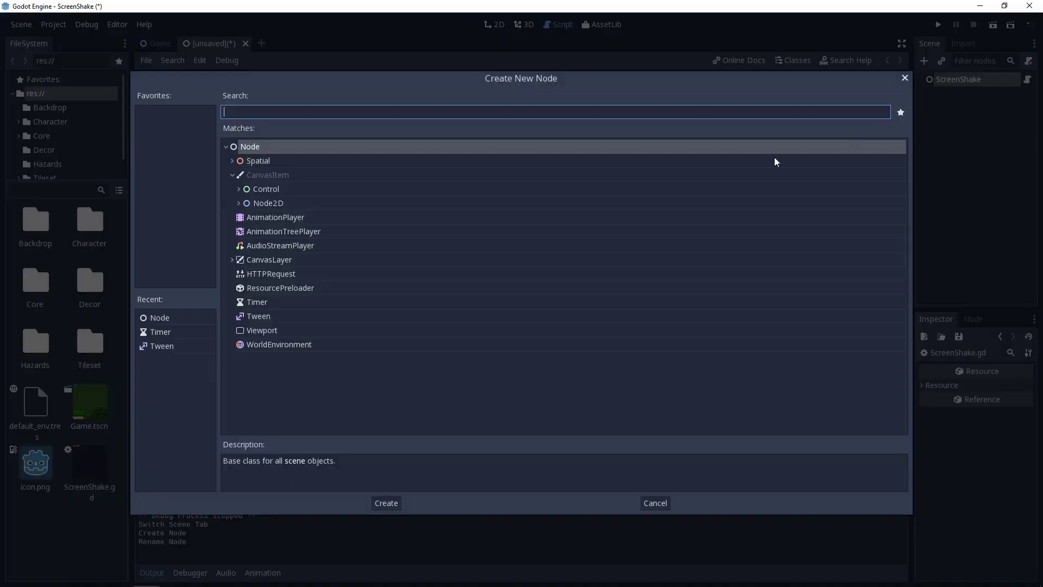
double_click(262, 316)
double_click(958, 93)
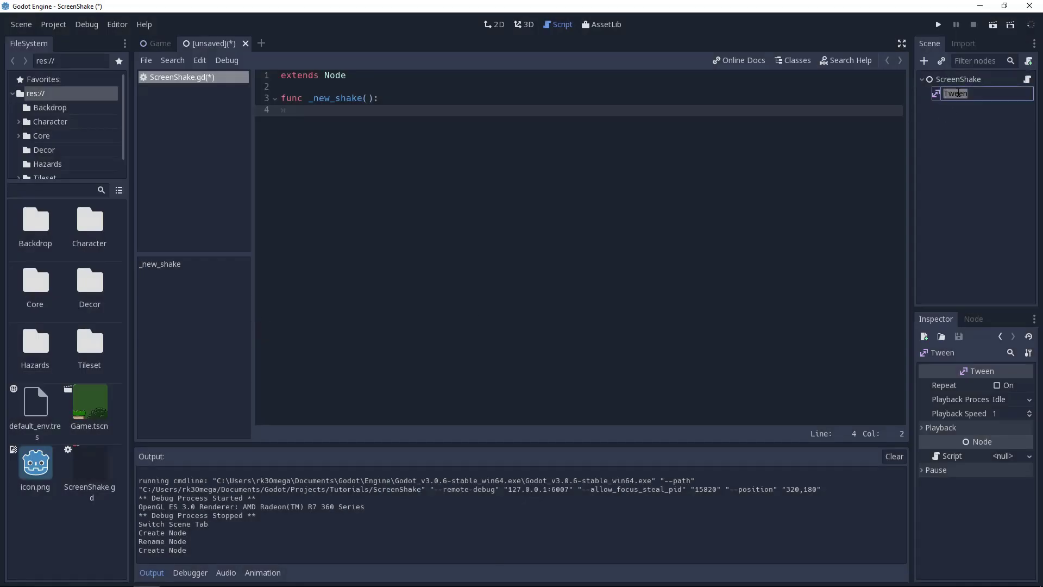
key("Home")
type("Shake")
key("End")
key("Return")
- Write _new_shake building rand as a Vector2 with x and y from rand_range(-amplitude, amplitude)
left_click(346, 86)
key("Return")
key("Return")
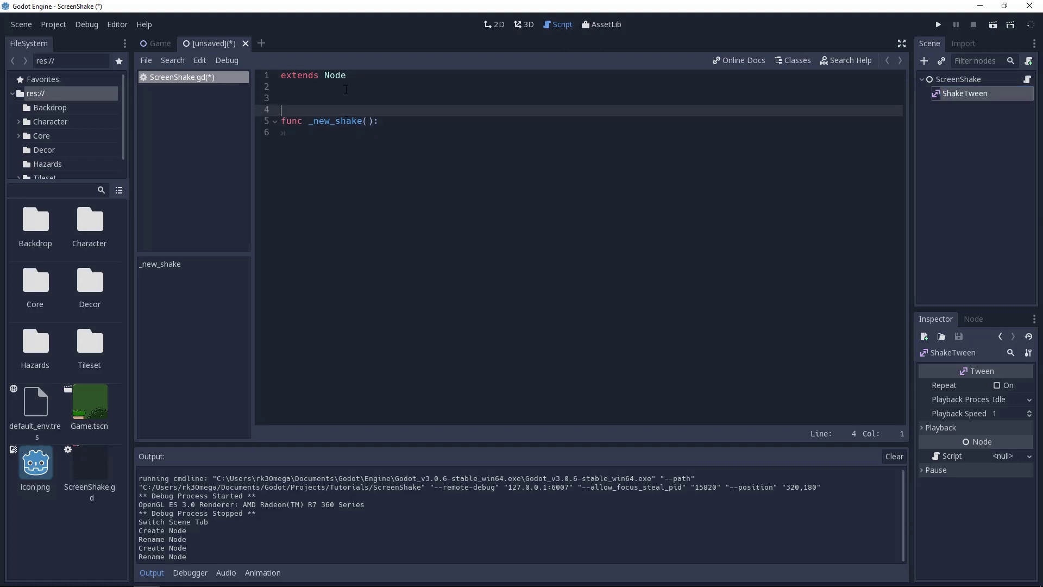
key("Up")
type("var amp")
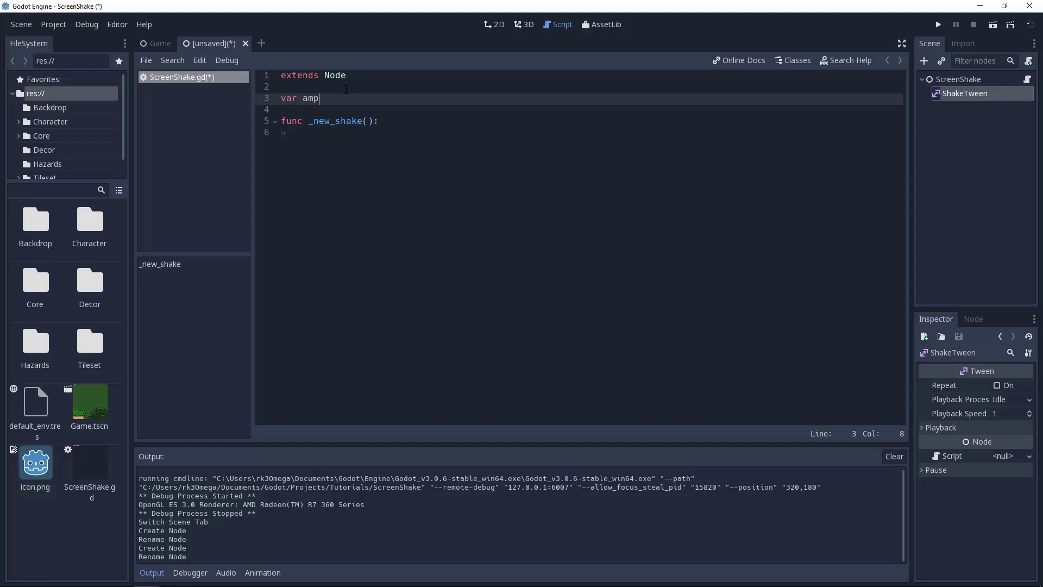
type("litude = ")
type("0")
key("Down")
key("Down")
key("Down")
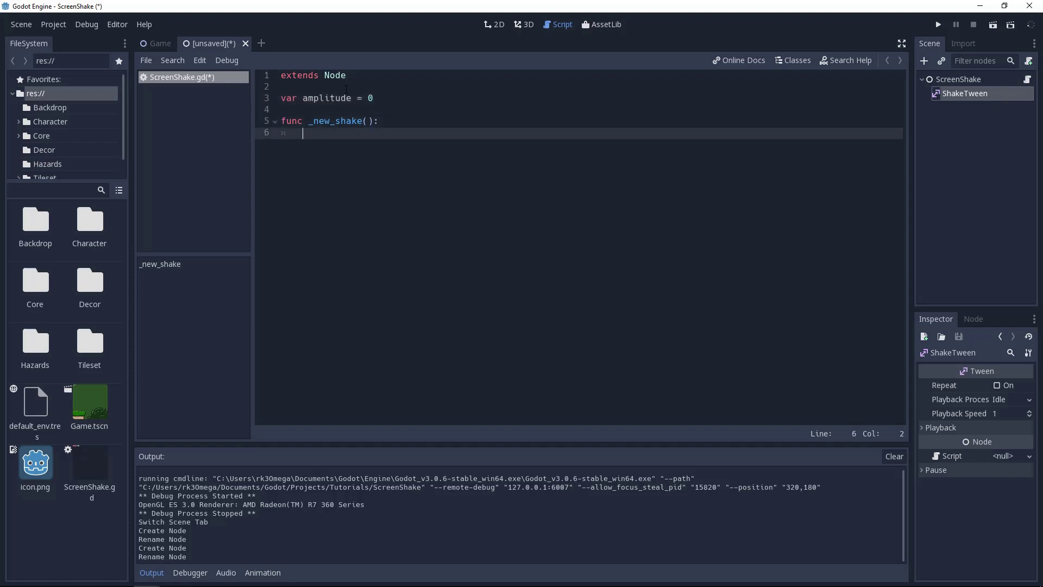
type("var rand = ")
type("Vector2")
type("()")
key("Return")
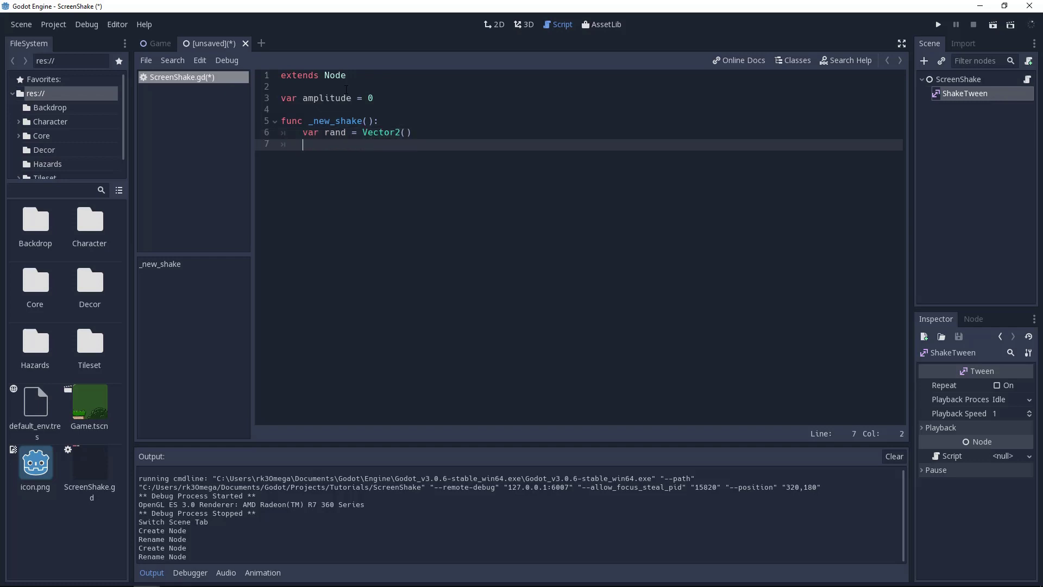
type("rand.x = ")
type("rand_range(-amplitude, amplit")
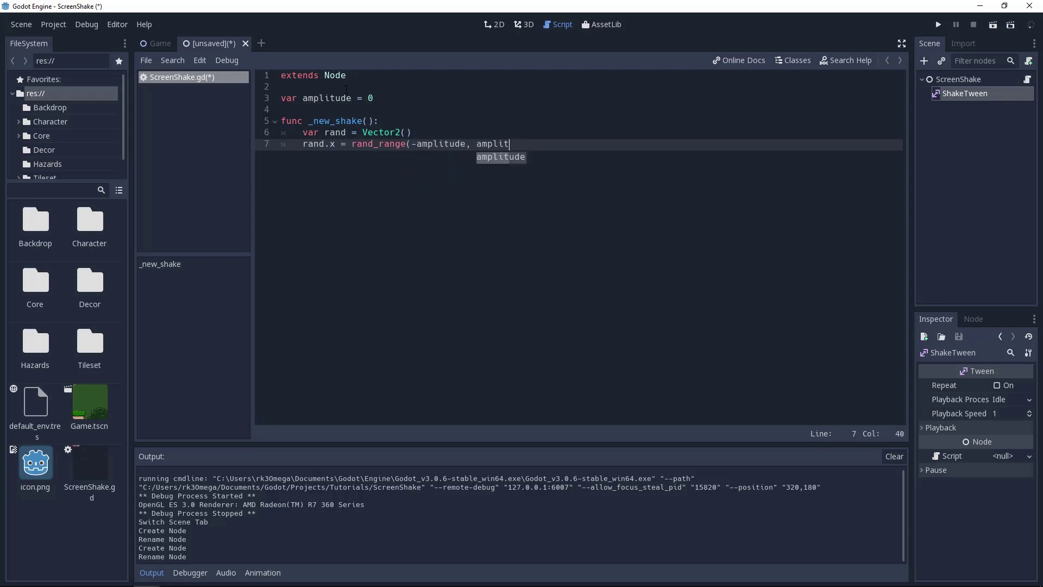
key("Return")
type(")")
key("shift+Home")
key("ctrl+b")
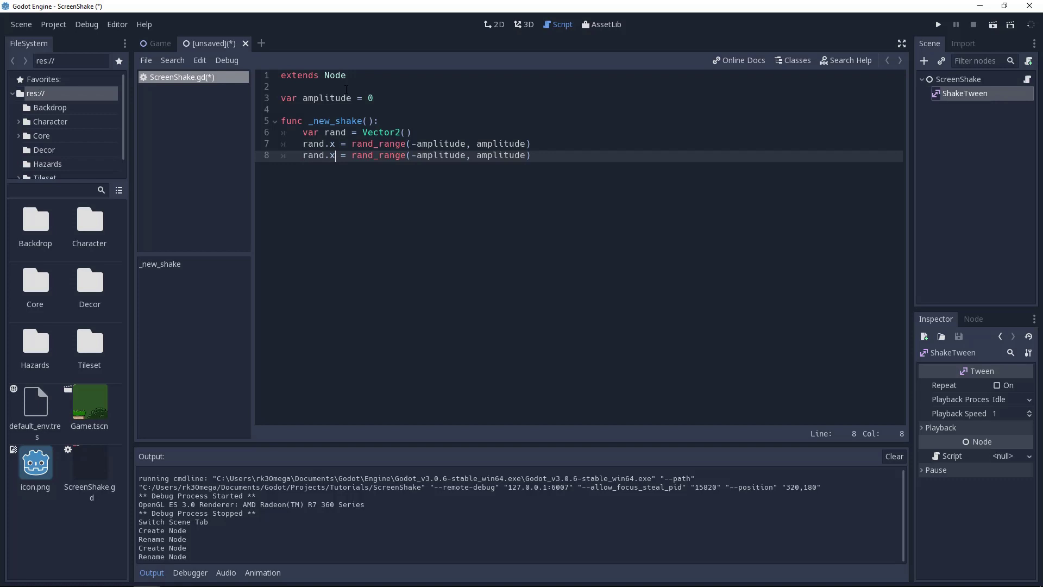
key("Return")
type("y")
key("Return")
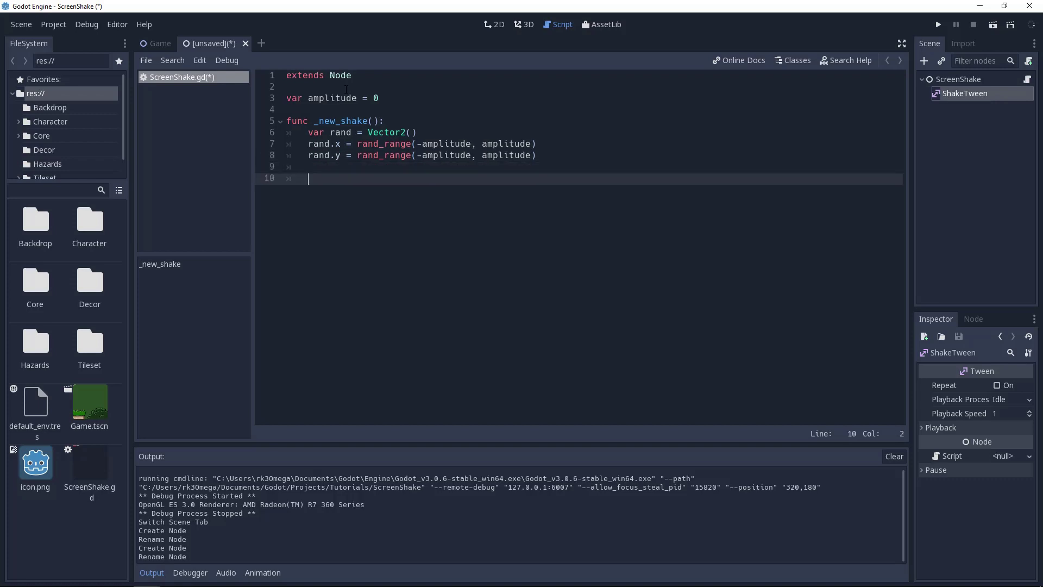
type("$Sha")
- Add onready var camera = get_parent() and begin $ShakeTween.interpolate_property on camera's offset
key("Return")
type(".i")
type("nter")
key("Down")
key("Return")
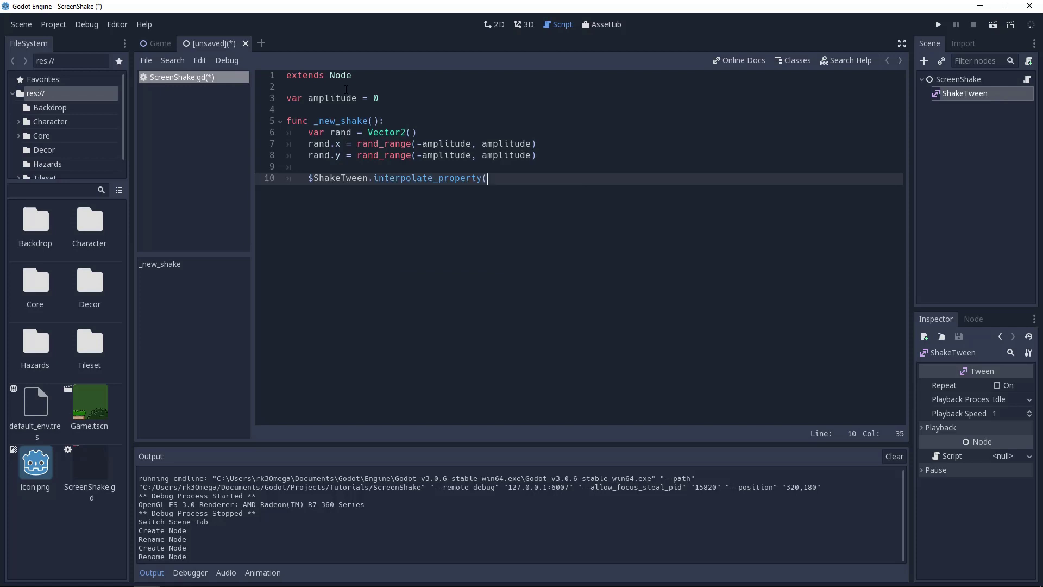
key("Up")
key("Up")
key("Up")
key("Up")
key("Up")
key("Up")
key("Return")
key("Return")
key("Up")
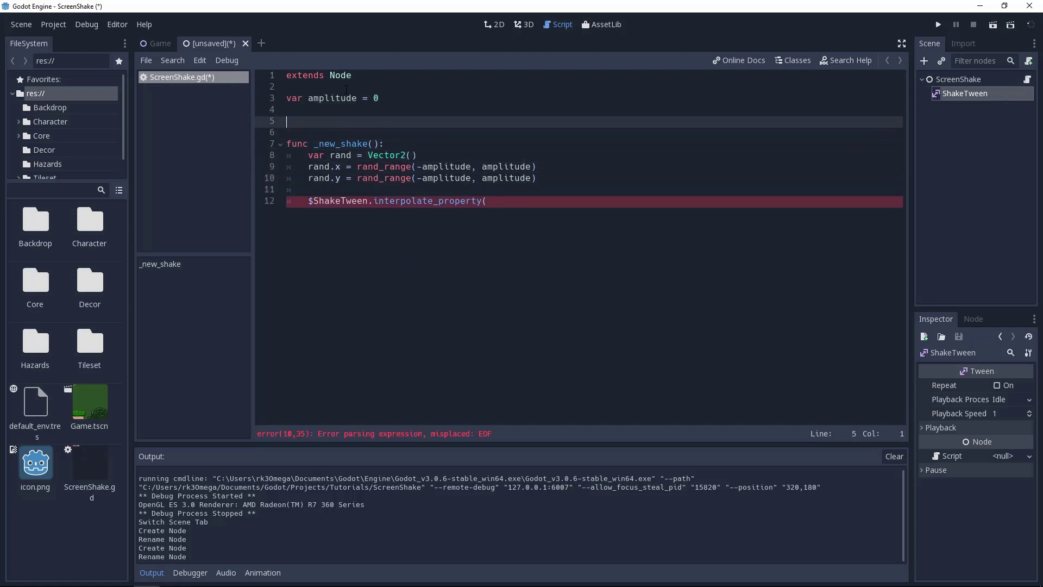
type("onready var camera = ")
type("get_parent()")
key("Down")
key("Down")
key("Down")
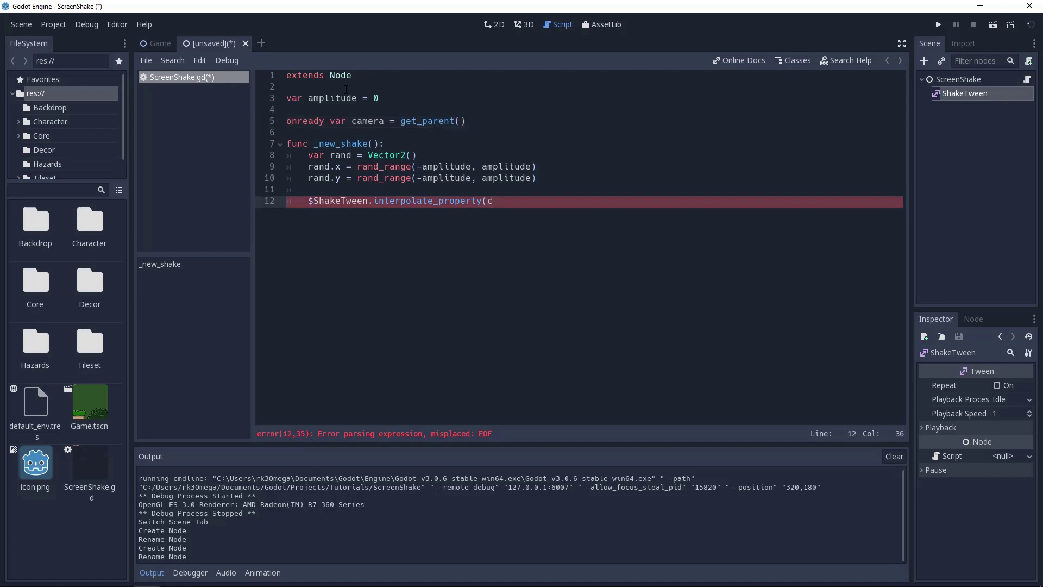
type("camera, \"")
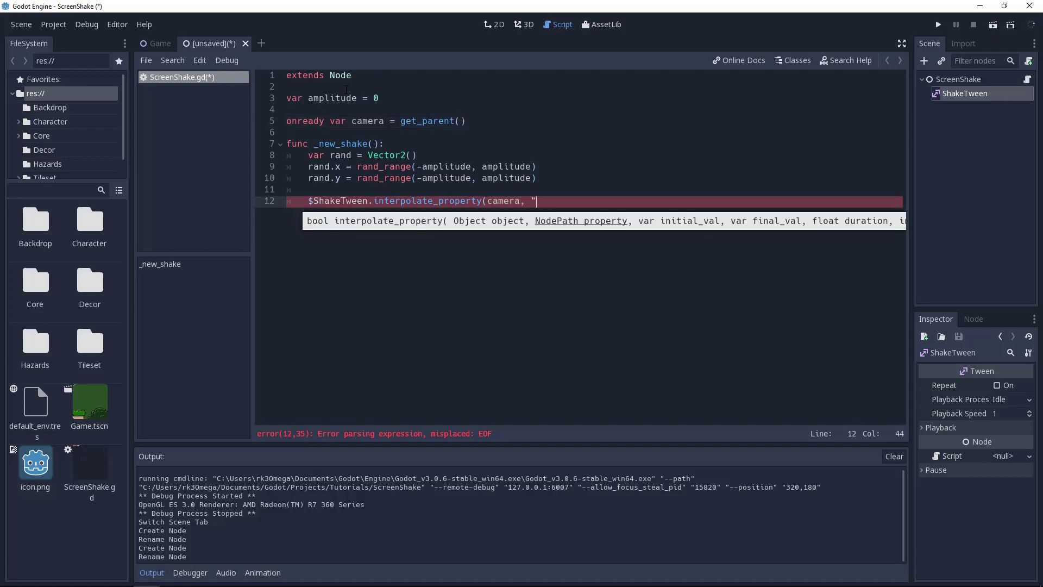
type("offset\", ")
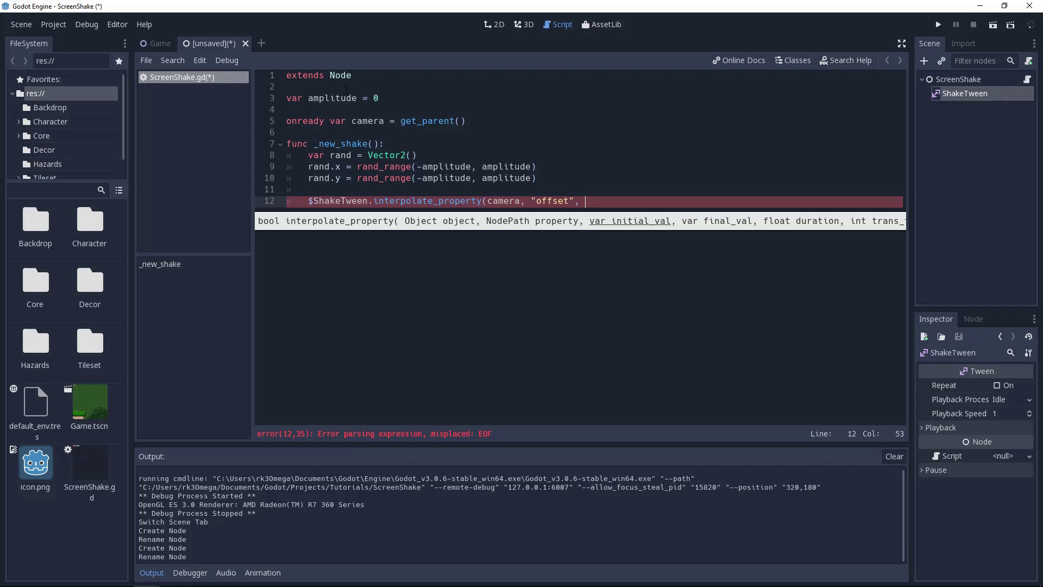
type("camera.offset, ")
type("rand,")
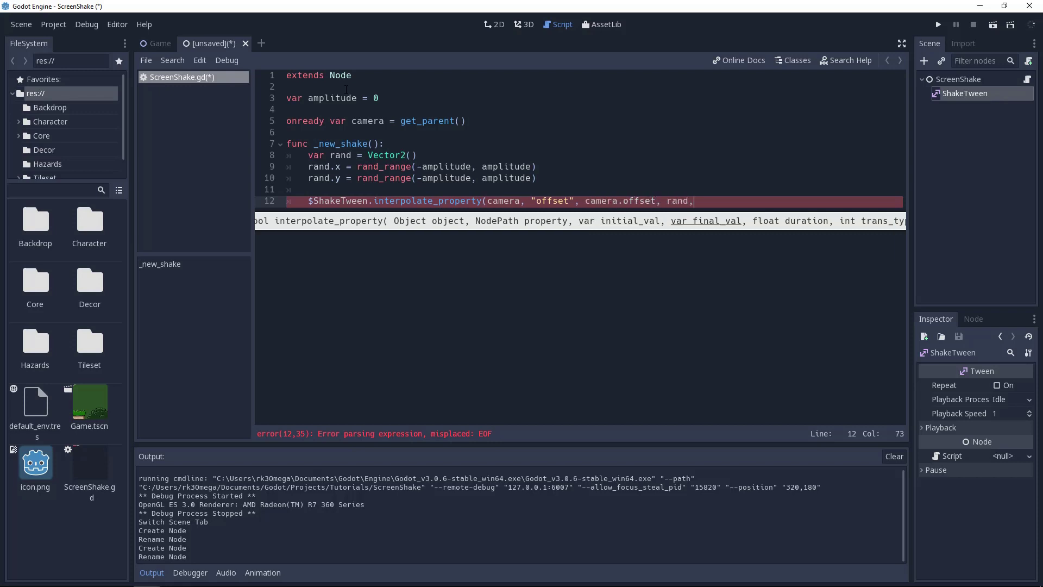
- Add a Timer child named Frequency and pass rand and $Frequency.wait_time into the tween call
right_click(945, 79)
left_click(925, 110)
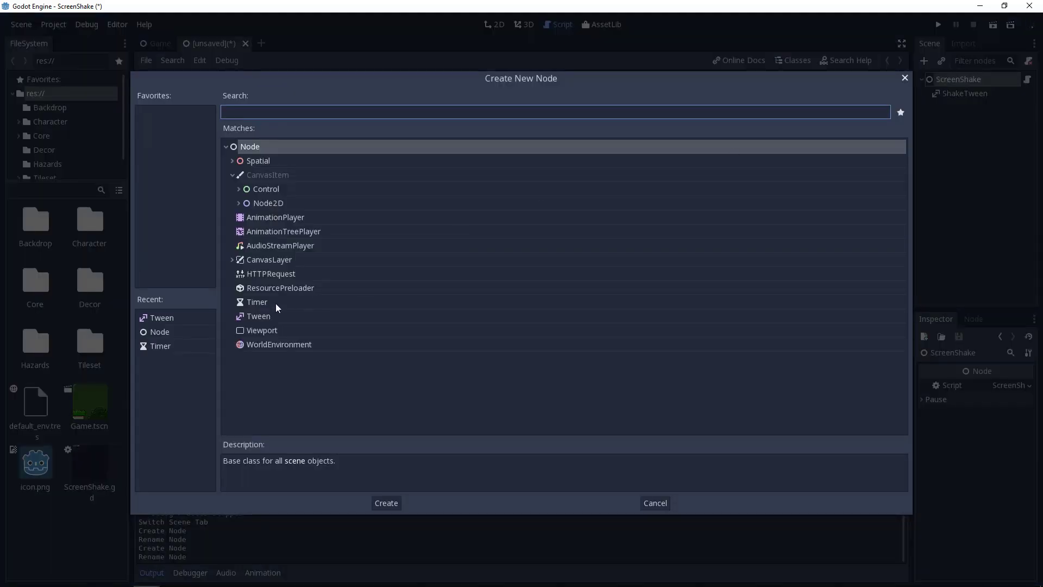
double_click(258, 301)
double_click(952, 108)
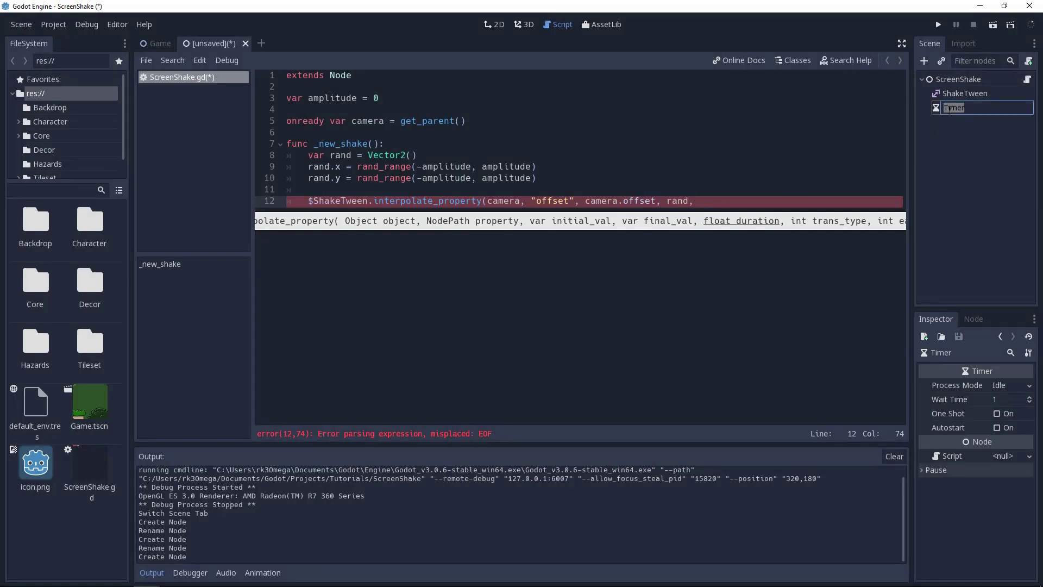
type("Frequency")
key("Return")
left_click(717, 201)
type("$F")
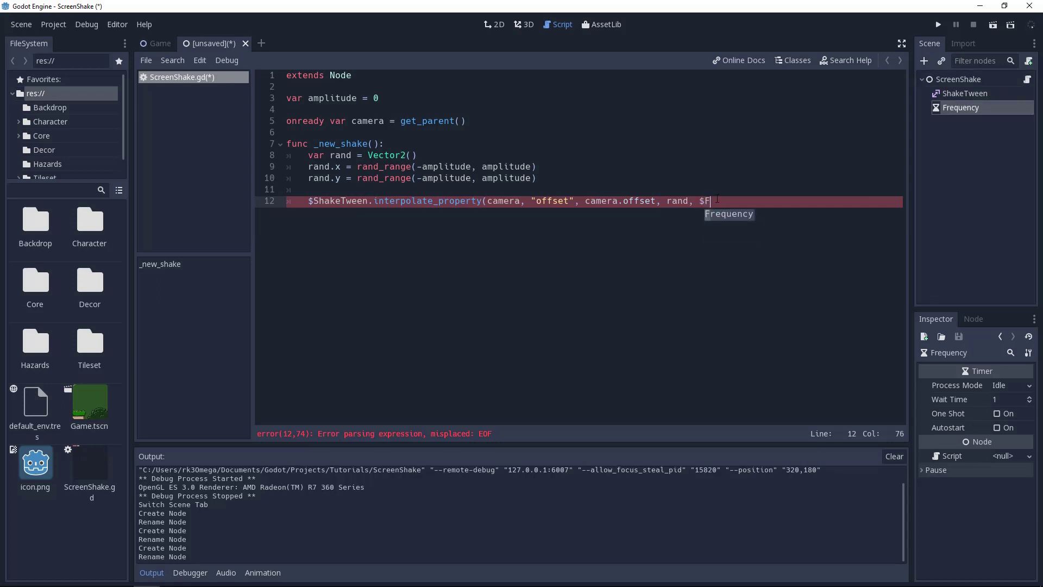
type("requency.wait_time,")
- Define const TRANS = Tween.TRANS_SINE and const EASE = Tween.EASE_IN_OUT at the top of the script
left_click(344, 87)
key("Return")
key("Return")
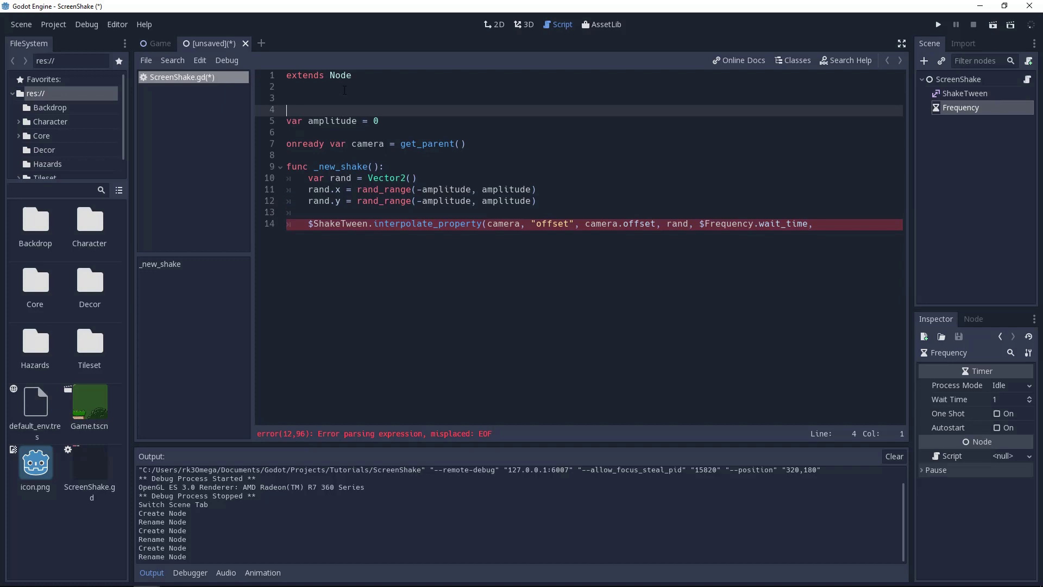
key("Up")
type("const TRANS = ")
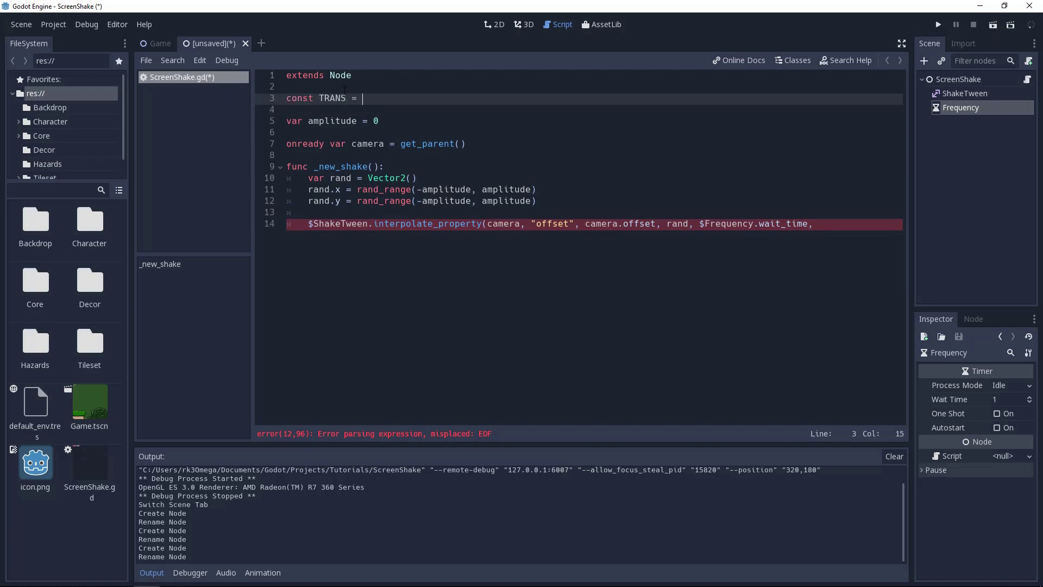
type("Tween.TRA")
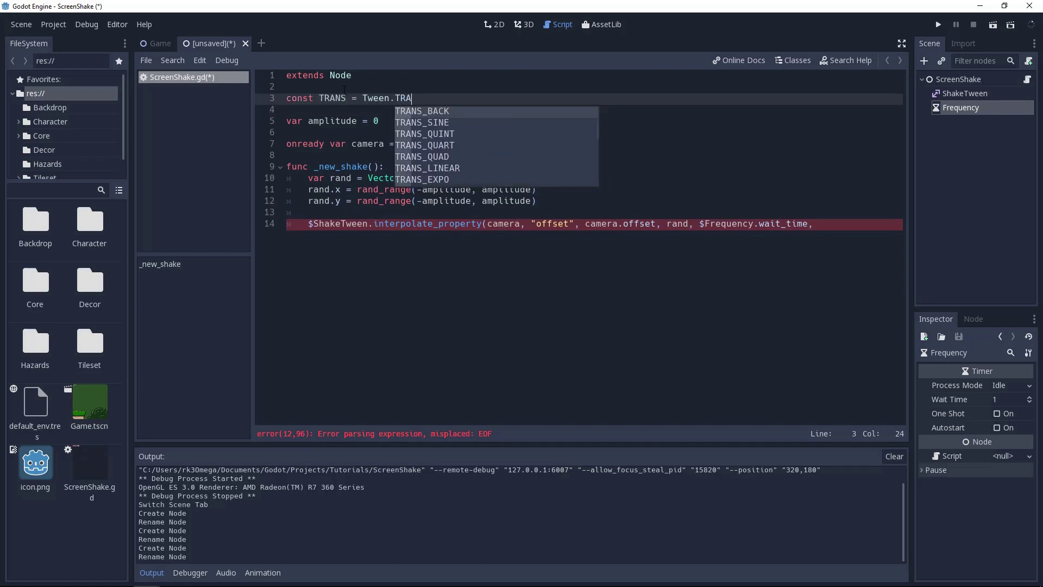
type("NS_S")
key("Return")
key("Return")
type("const ")
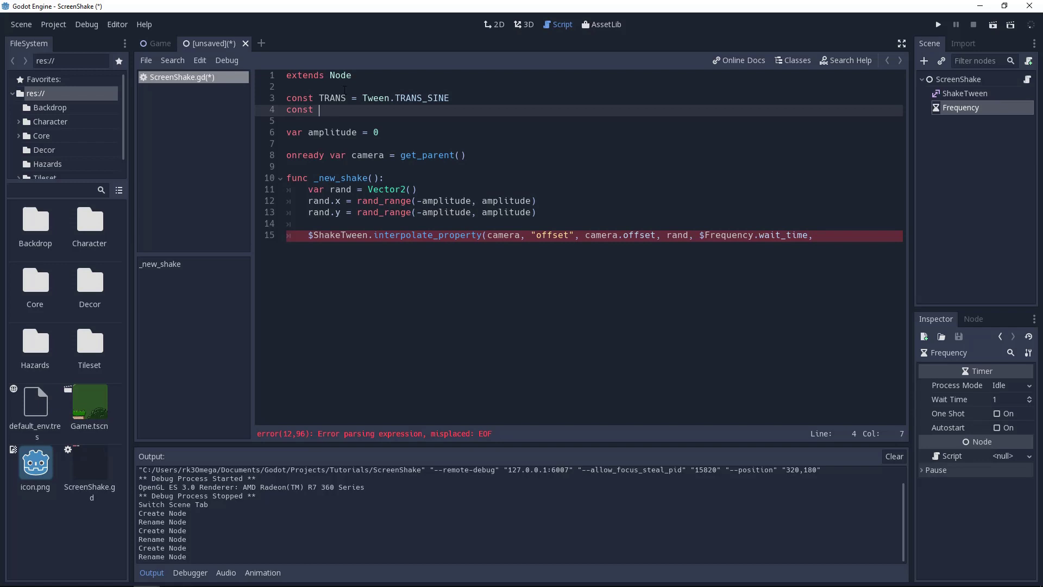
type("EASE = Tween.TR")
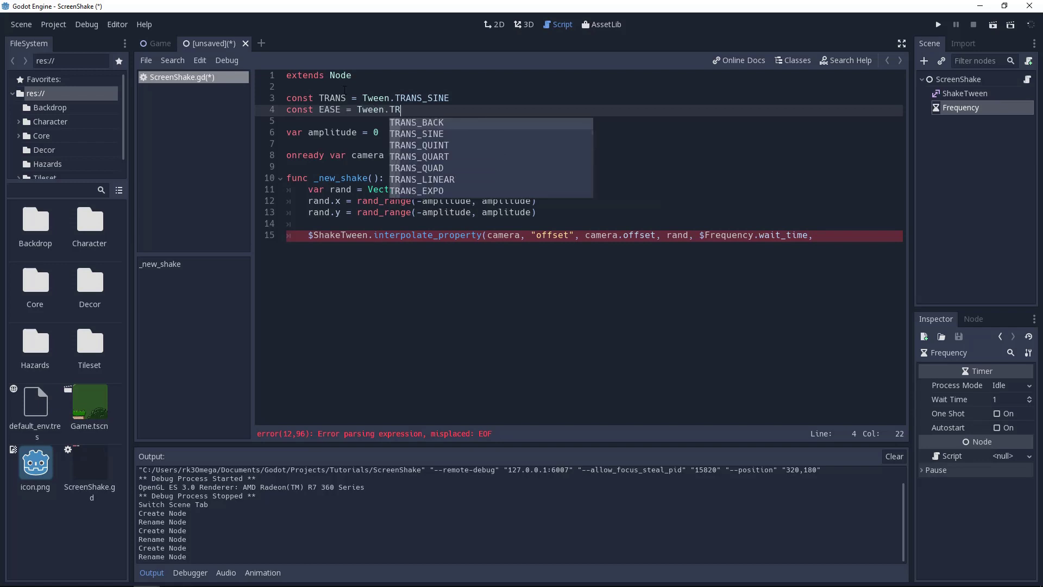
type("A")
key("BackSpace")
key("BackSpace")
key("BackSpace")
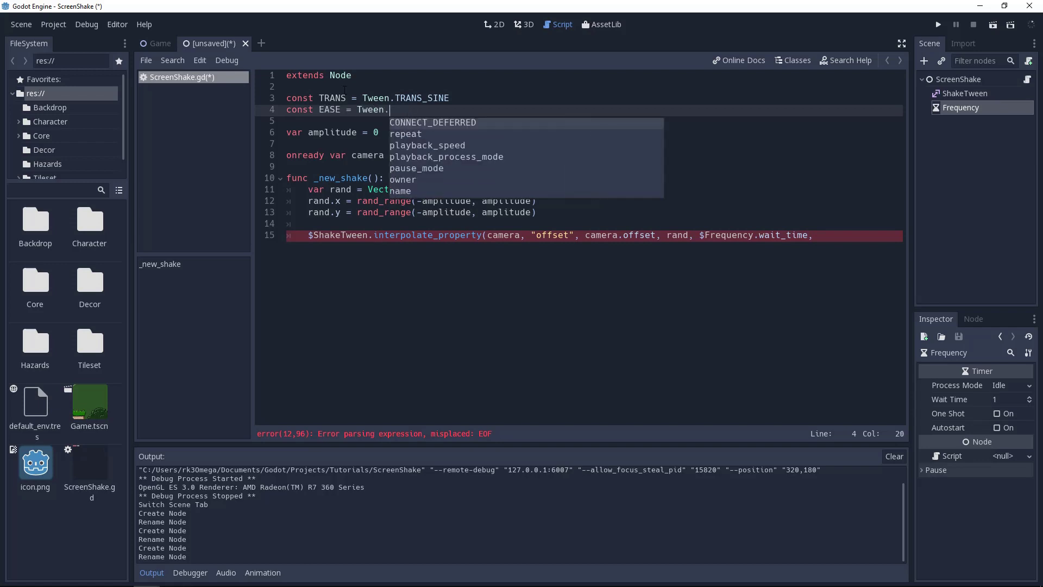
type("EAS")
key("Down")
key("Down")
key("Return")
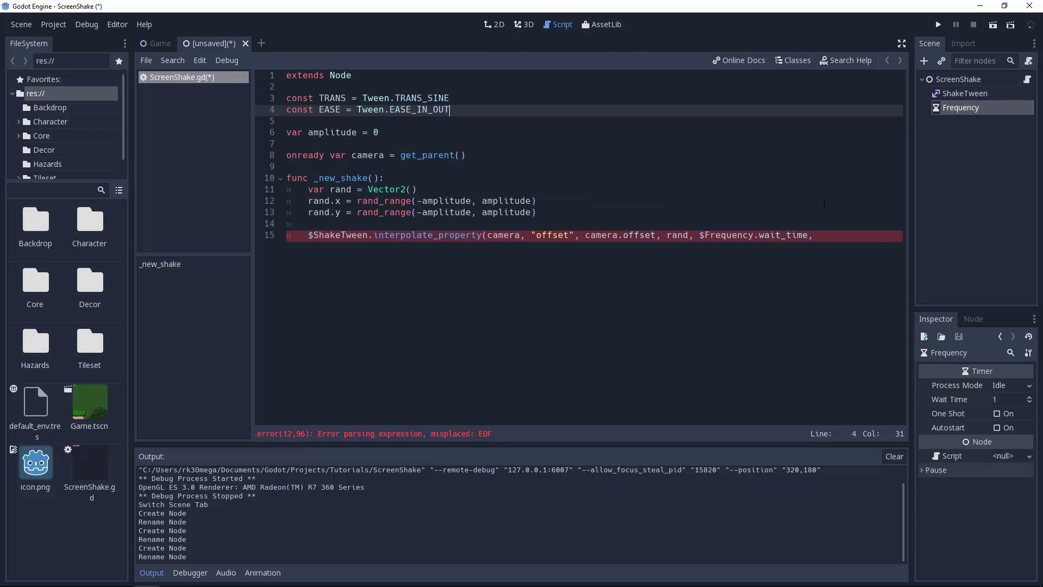
- Close the tween call with TRANS, EASE) and add $ShakeTween.start()
left_click(839, 235)
type("TRANS, EASE")
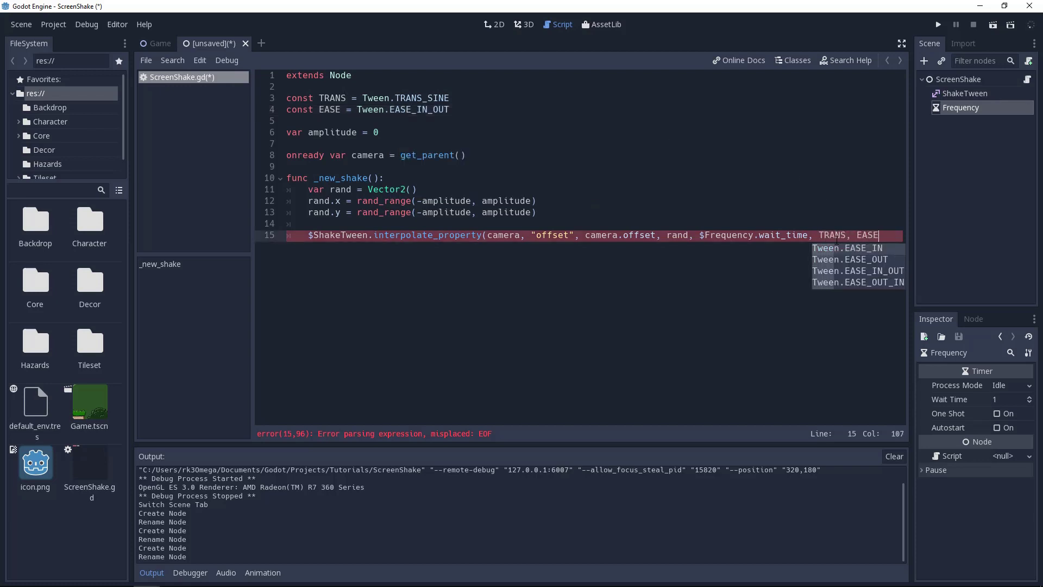
key("Escape")
type(")")
key("Return")
type("$")
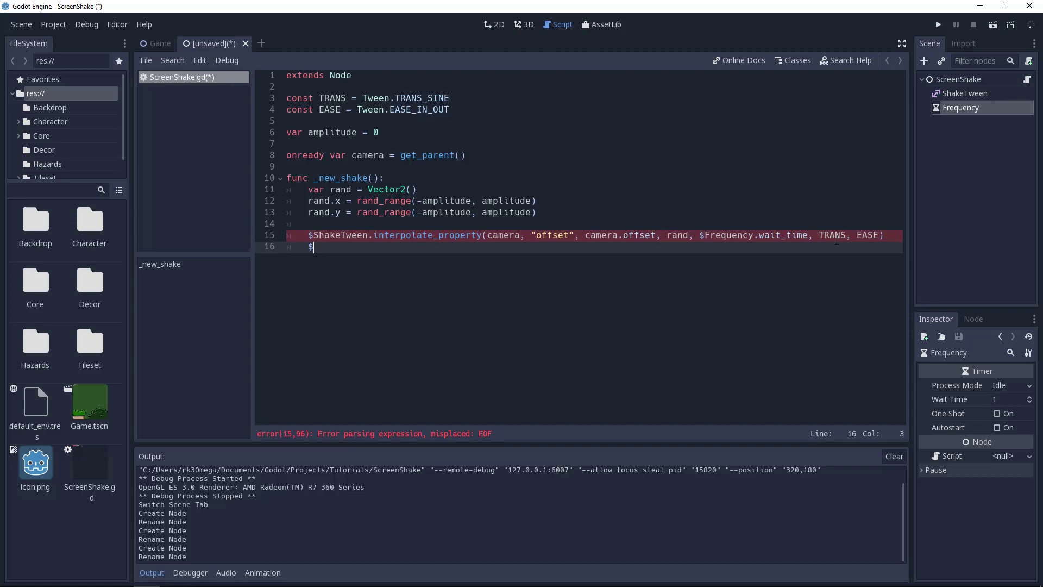
type("Shake")
key("Return")
type("star")
key("Return")
- Save the scene as ScreenShake.tscn and connect Frequency's timeout to a handler calling _new_shake()
key("ctrl+s")
key("Return")
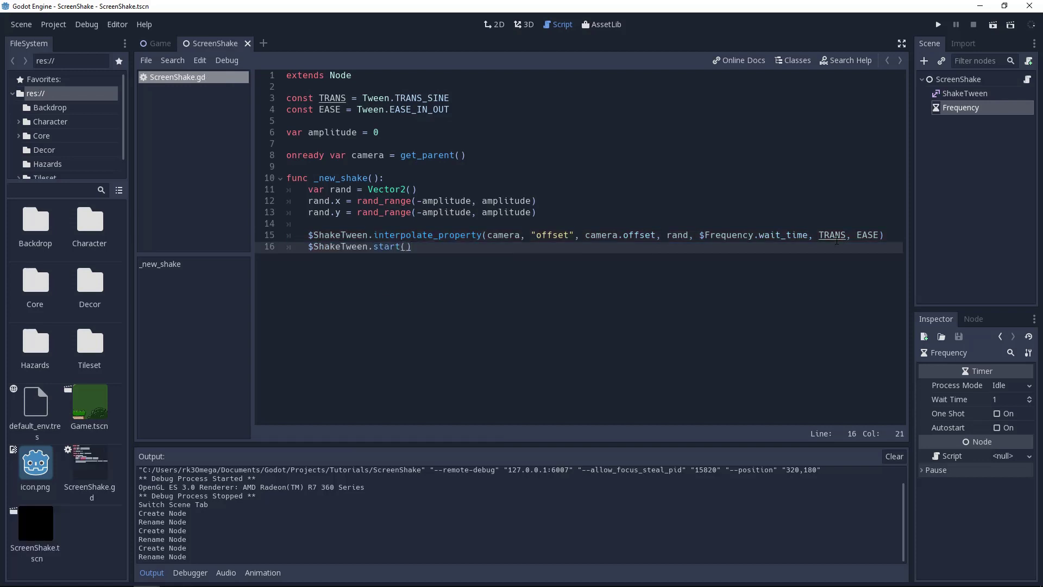
left_click(973, 319)
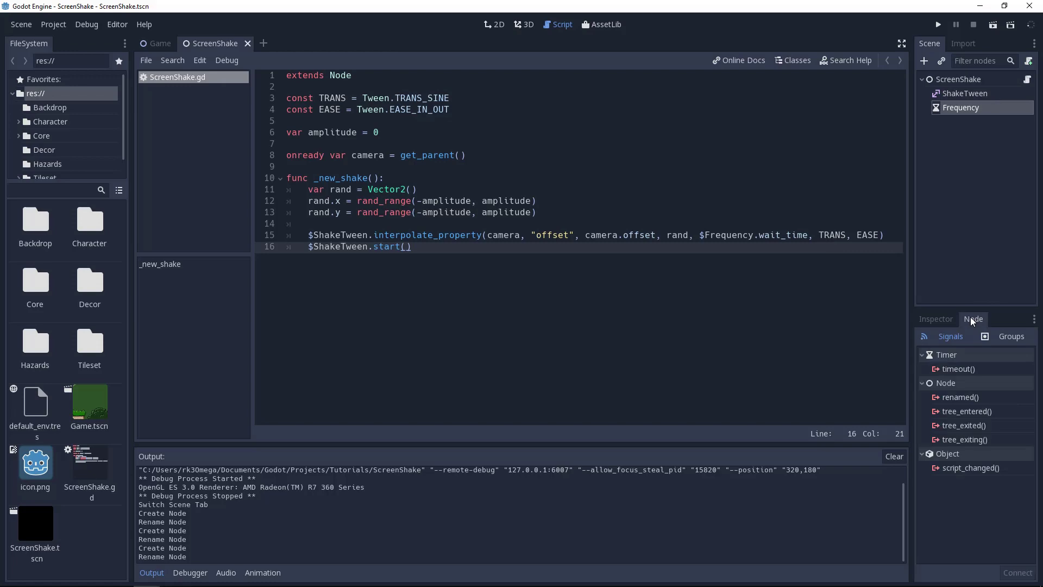
double_click(958, 369)
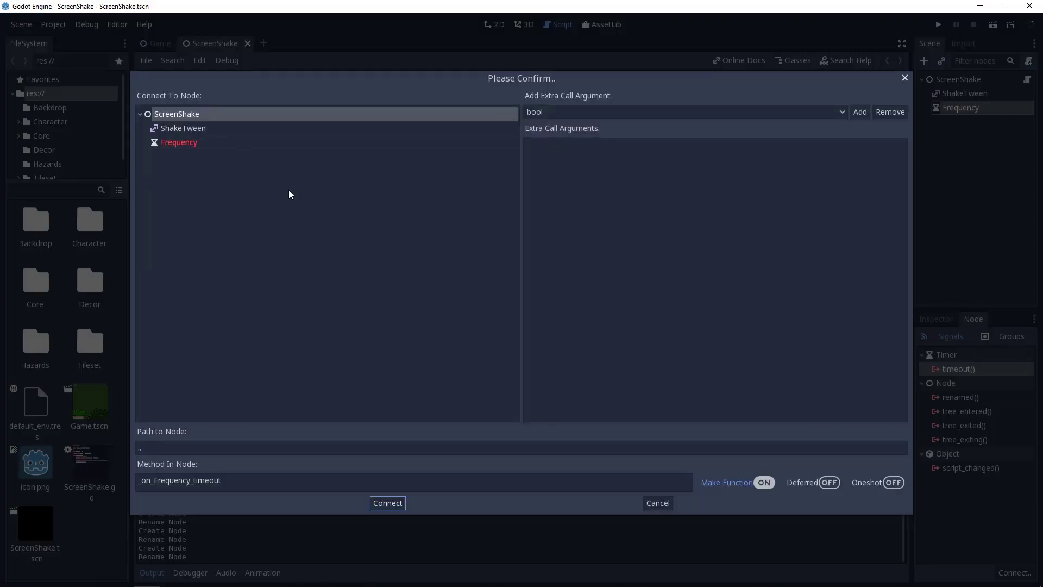
left_click(387, 502)
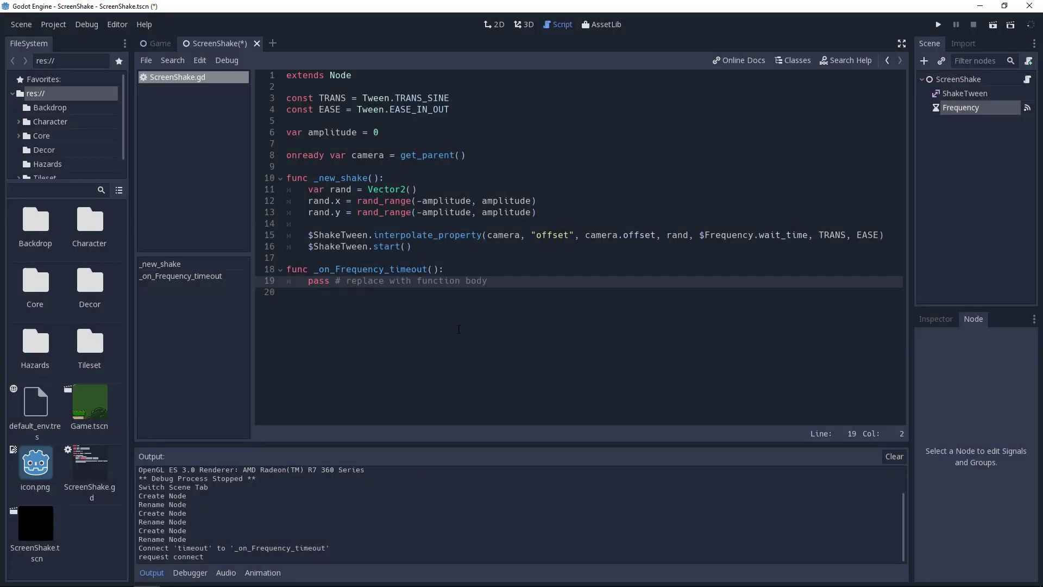
key("shift+Home")
key("BackSpace")
type("new")
type("_shake()")
- Add a Timer child named Duration with One Shot enabled and save
right_click(954, 78)
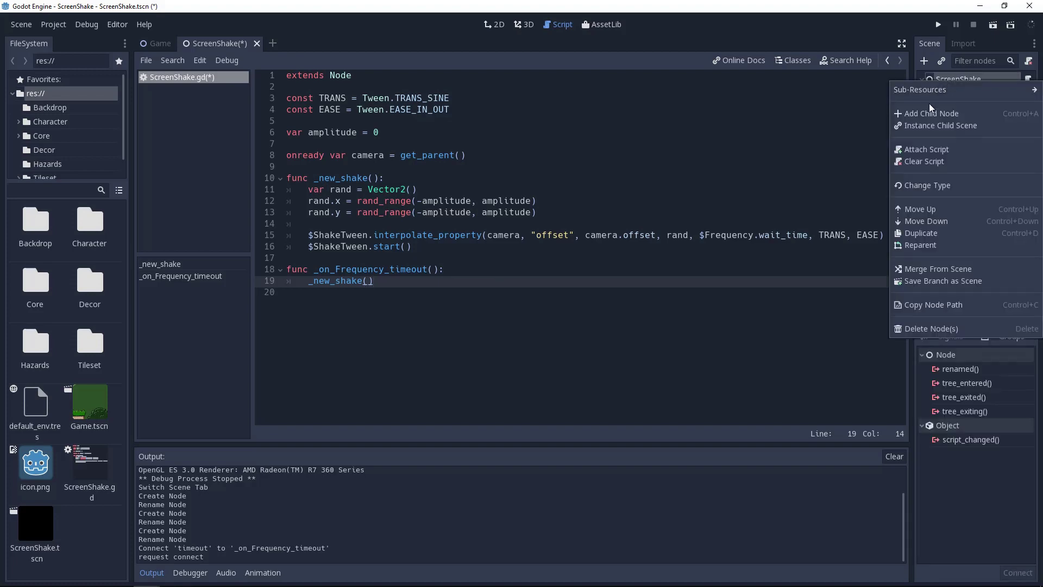
left_click(921, 93)
double_click(259, 364)
double_click(954, 122)
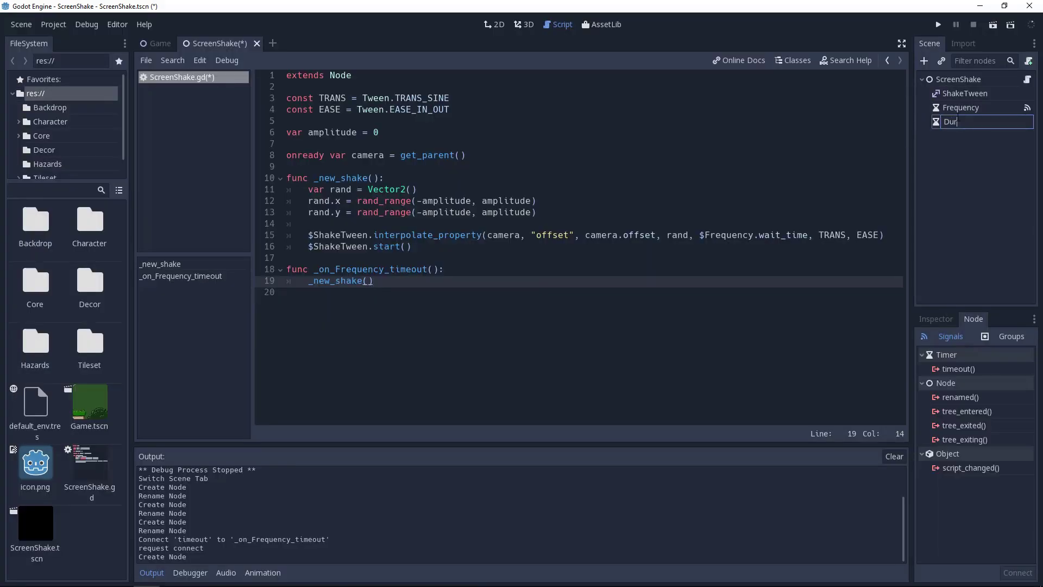
type("Duration")
key("Return")
left_click(936, 319)
left_click(998, 414)
key("ctrl+s")
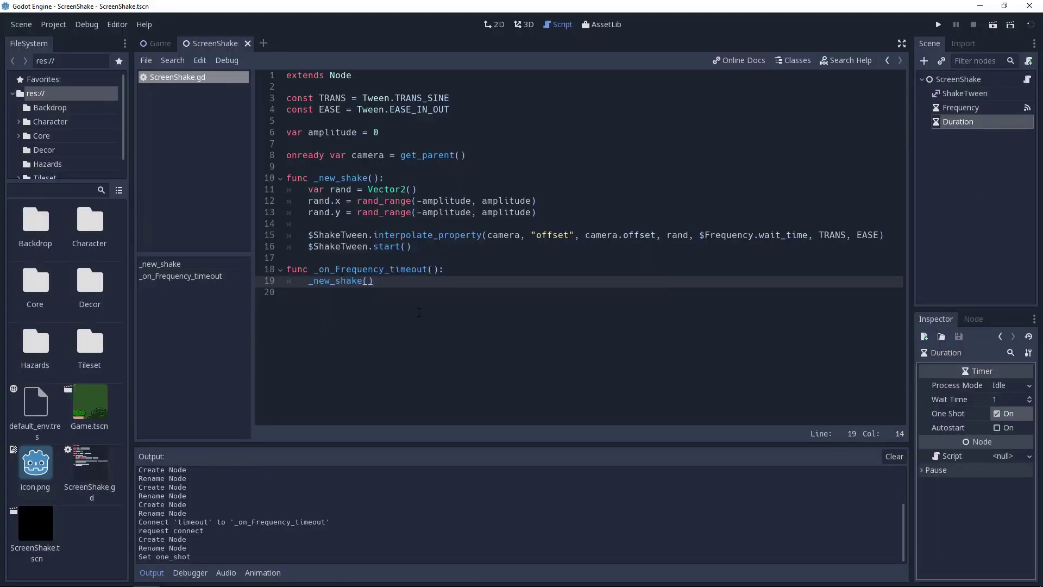
- Write a _reset function reusing the tween lines to interpolate the camera offset back to Vector2()
key("Up")
key("Up")
key("Return")
key("Return")
key("Up")
type("fun")
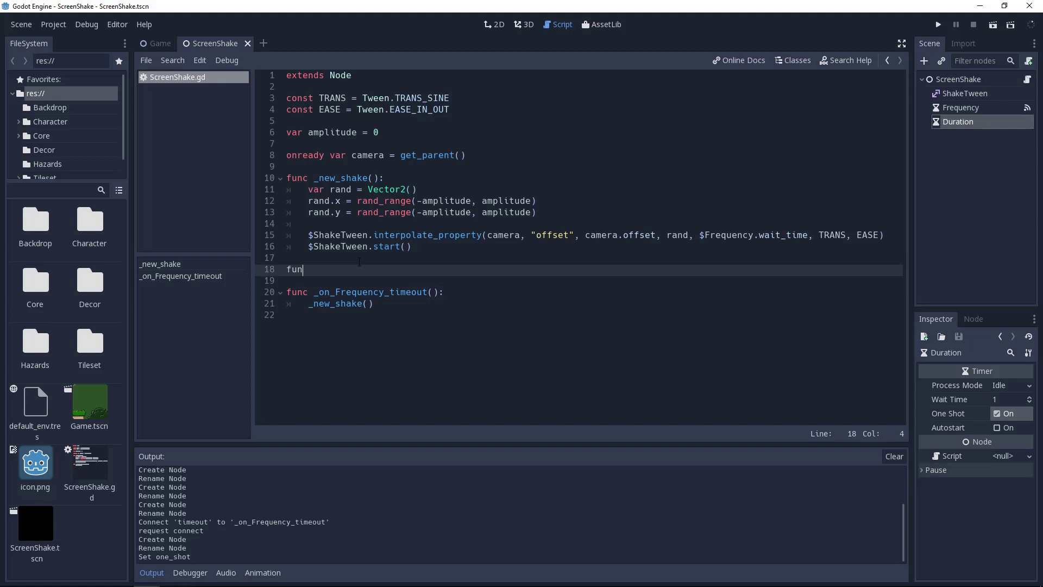
type("c _reset():")
left_click_drag(422, 246, 423, 226)
key("ctrl+c")
left_click(417, 269)
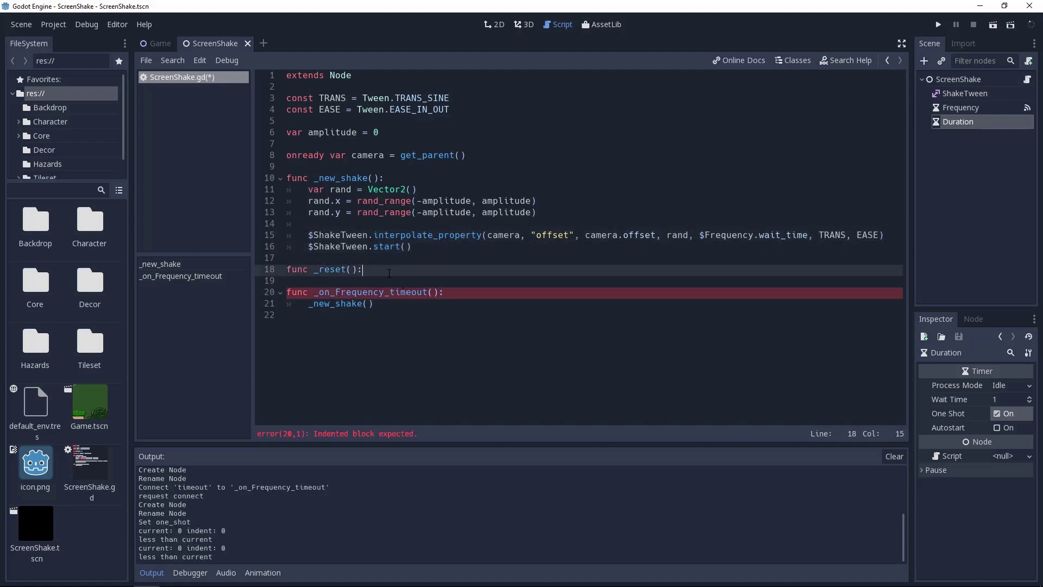
key("ctrl+v")
double_click(678, 280)
type("Vector2()")
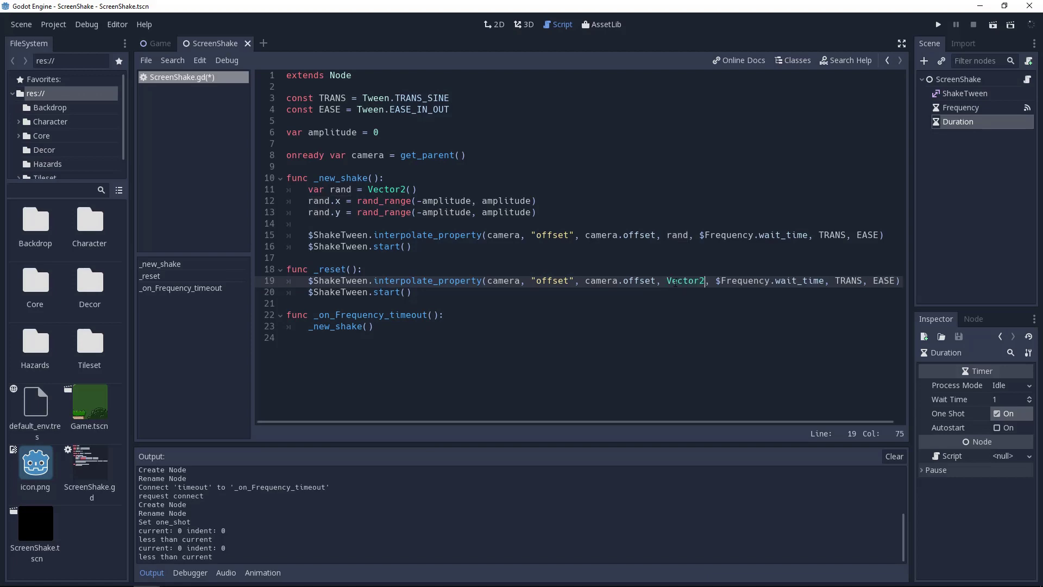
key("ctrl+s")
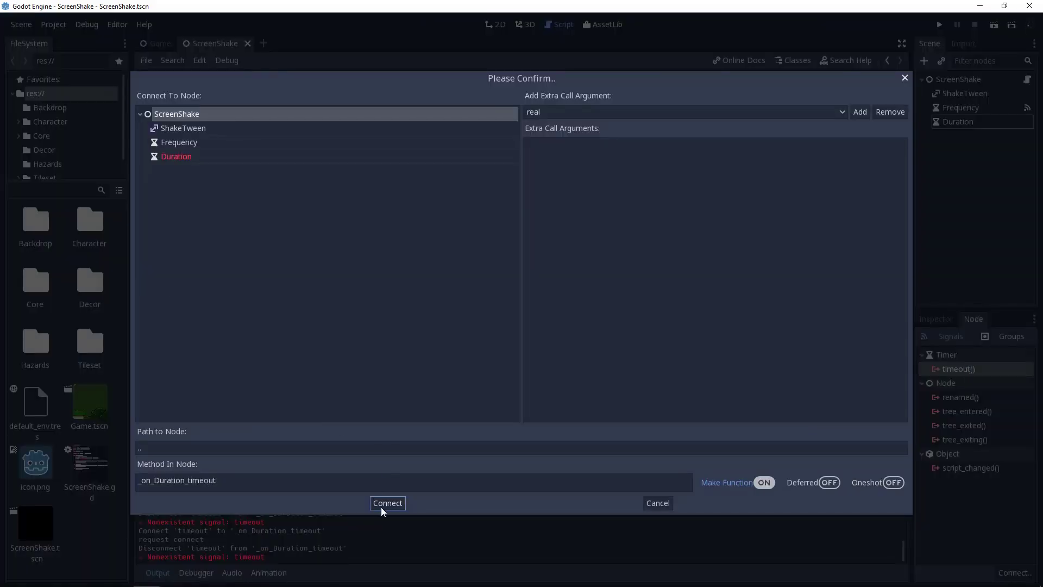
- Connect Duration's timeout to a handler calling _reset() and $Frequency.stop()
left_click(383, 504)
type("_reset()")
key("Return")
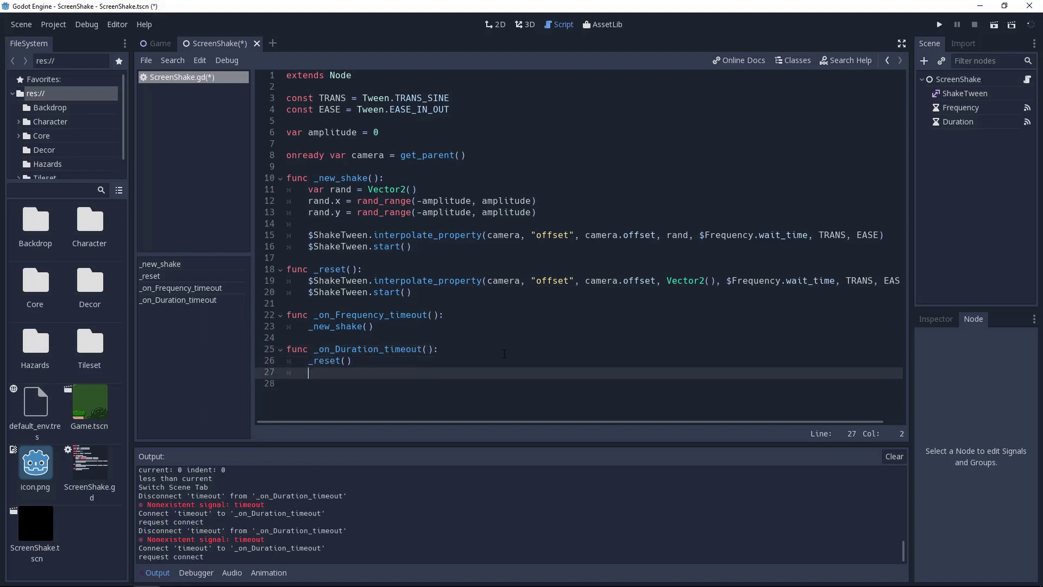
type("$Frequency.stop()")
- Declare func start(duration = 0.2, frequency = 15, amplitude = 16) below the camera variable
key("ctrl+s")
left_click(321, 168)
key("Return")
key("Return")
key("Up")
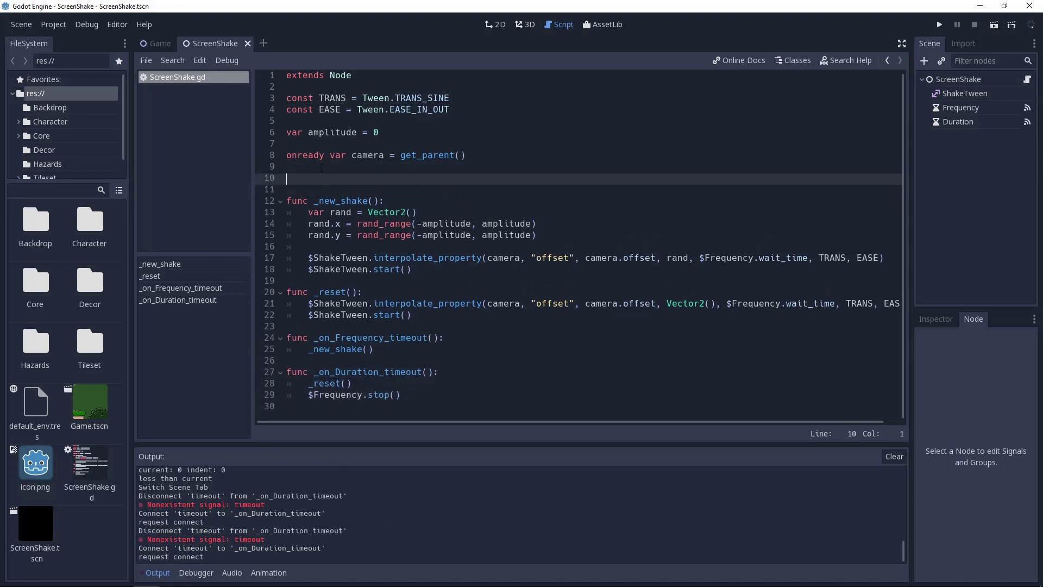
type("func start(")
type("duration = ")
type("0.2,")
type(" freq")
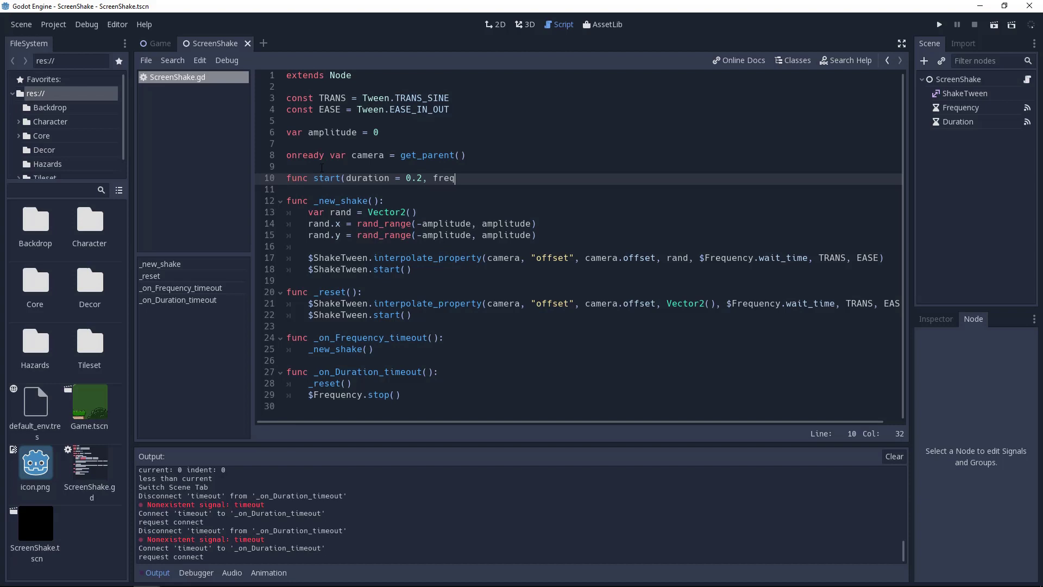
type("uency ")
type("= 15, ")
type("a")
type("mplitude = 1")
type("6):")
key("Return")
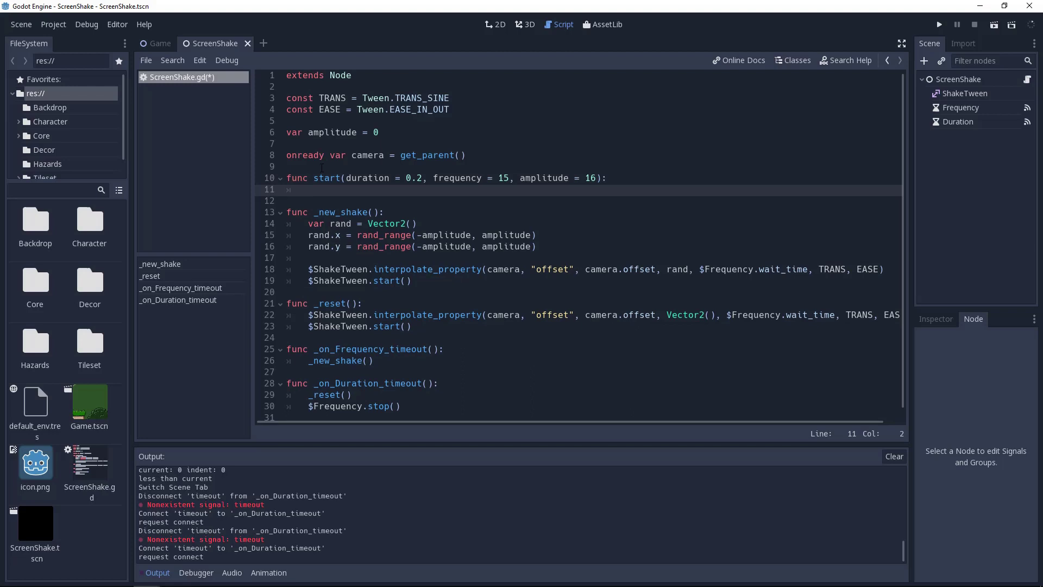
type("self.amplitude = ")
type("amplitude")
- Set $Duration.wait_time = duration and $Frequency.wait_time = 1 / float(frequency) in start()
key("Return")
key("Return")
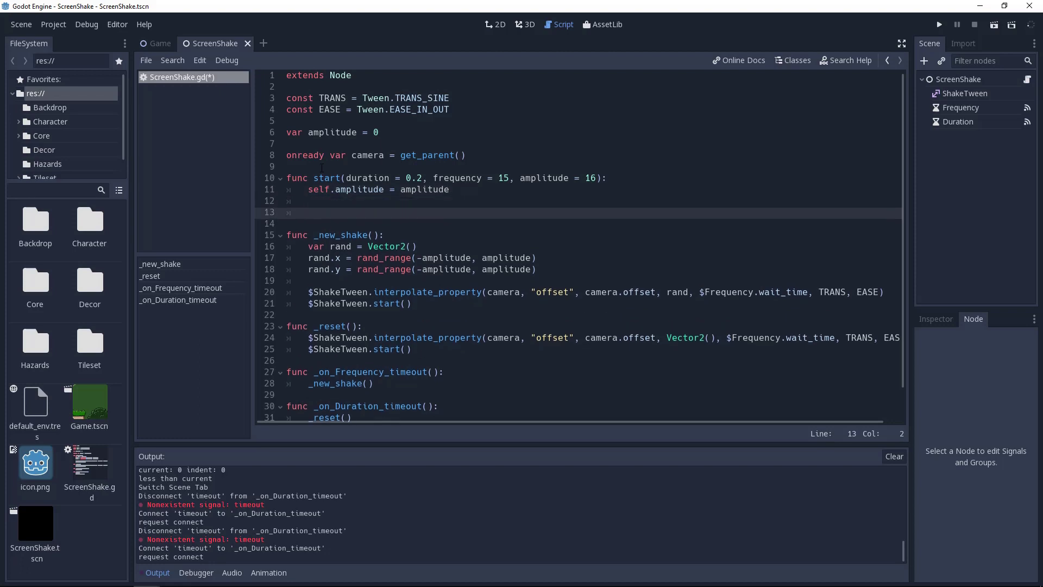
type("$Duration")
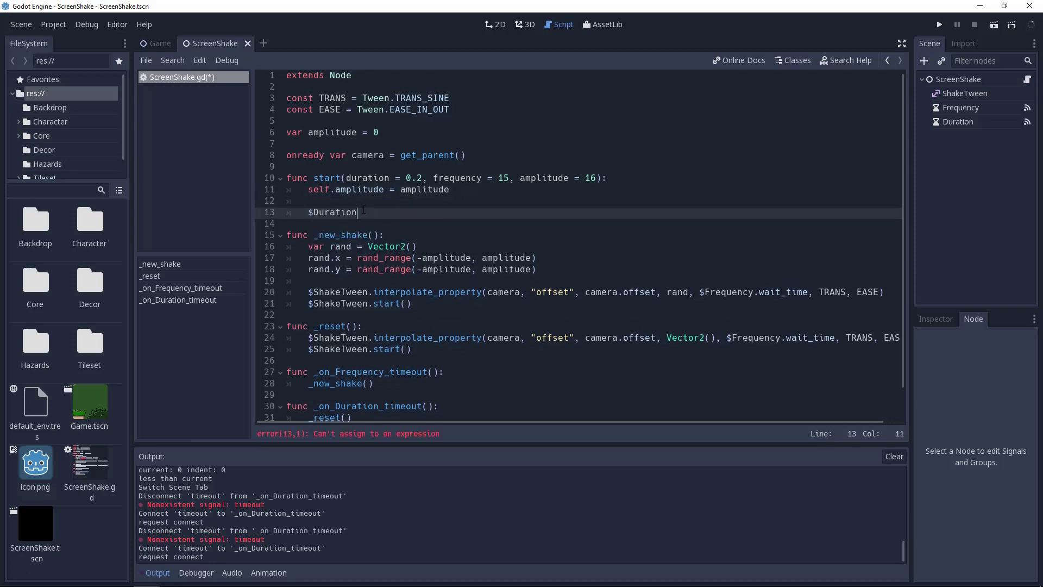
type(".wait_time = dur")
type("ation")
key("Return")
type("F")
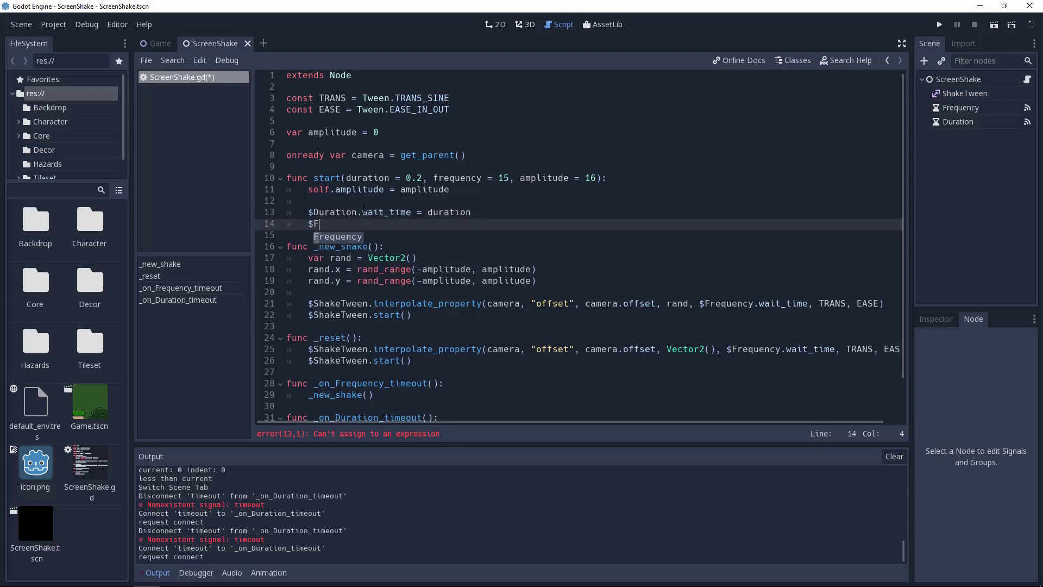
key("Return")
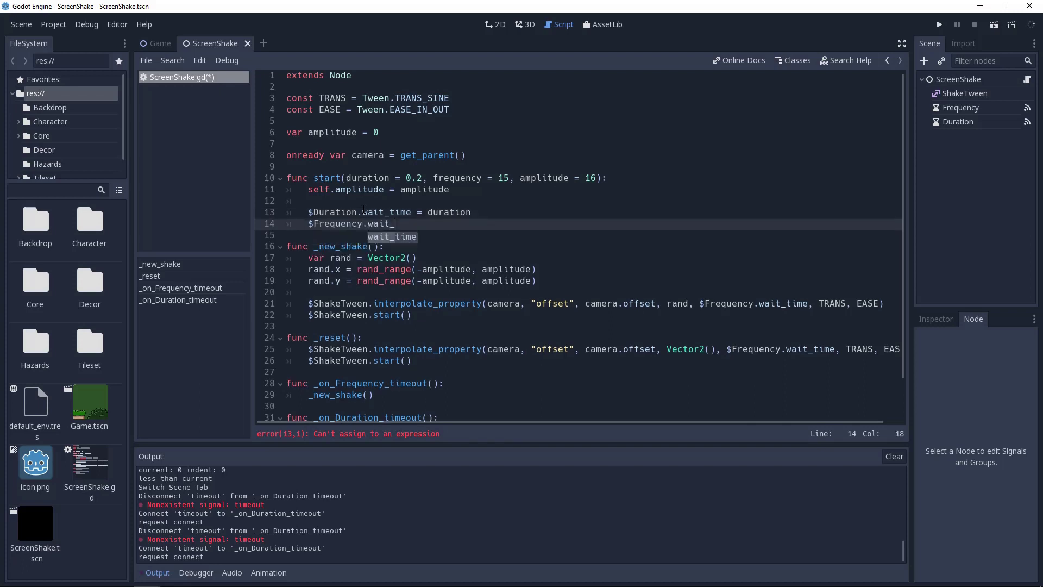
key("Return")
type("1 / ")
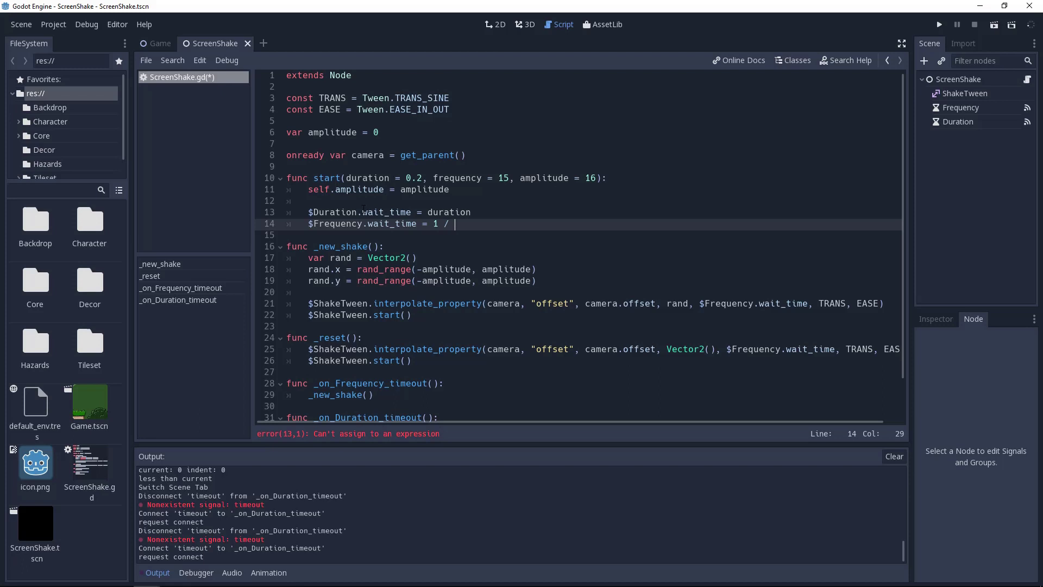
type("float(")
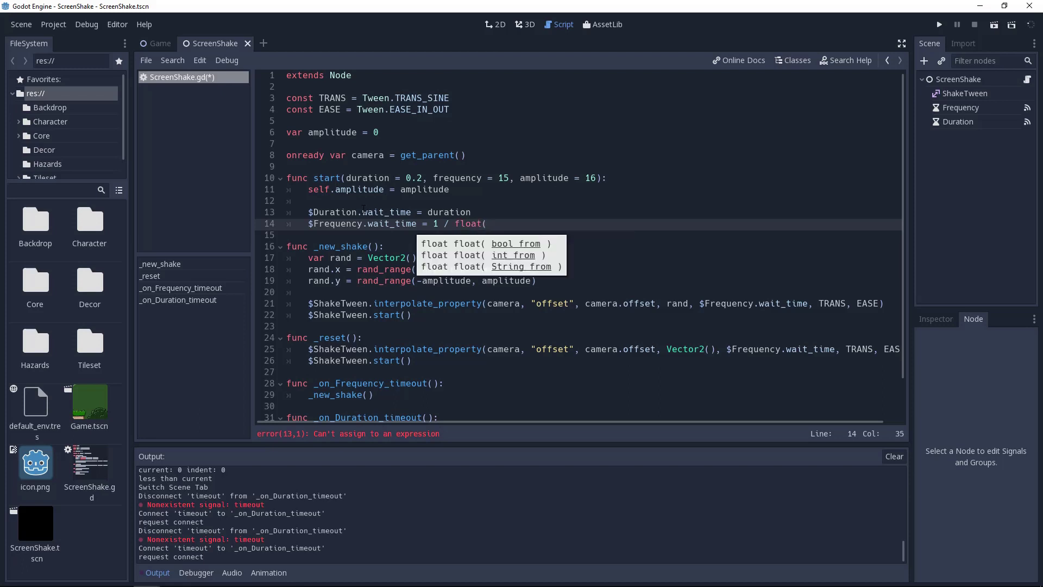
type("req")
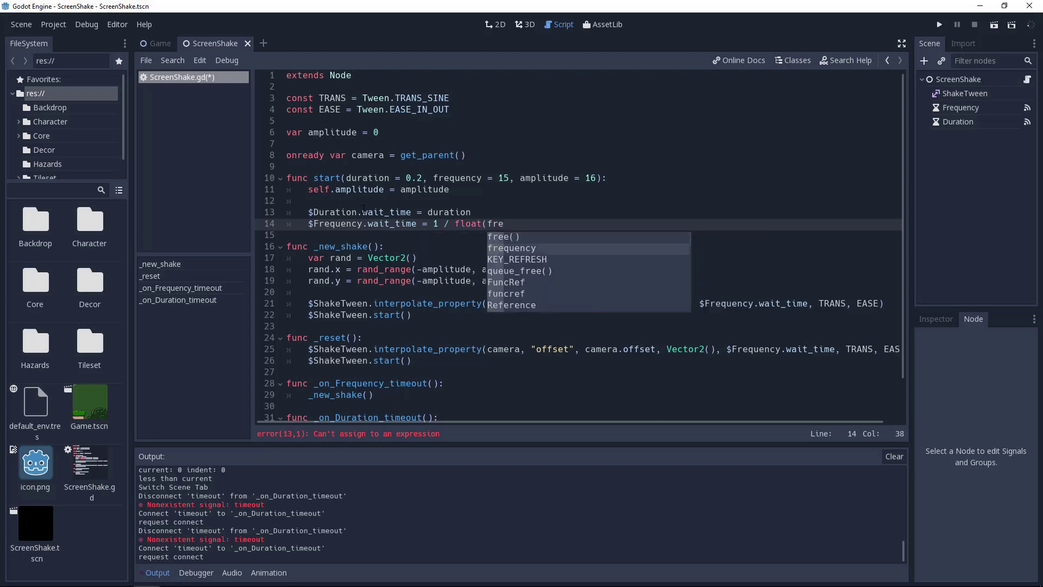
key("Return")
type(")")
- Start the Duration and Frequency timers, then call _new_shake() and save
key("Return")
type("$Dur")
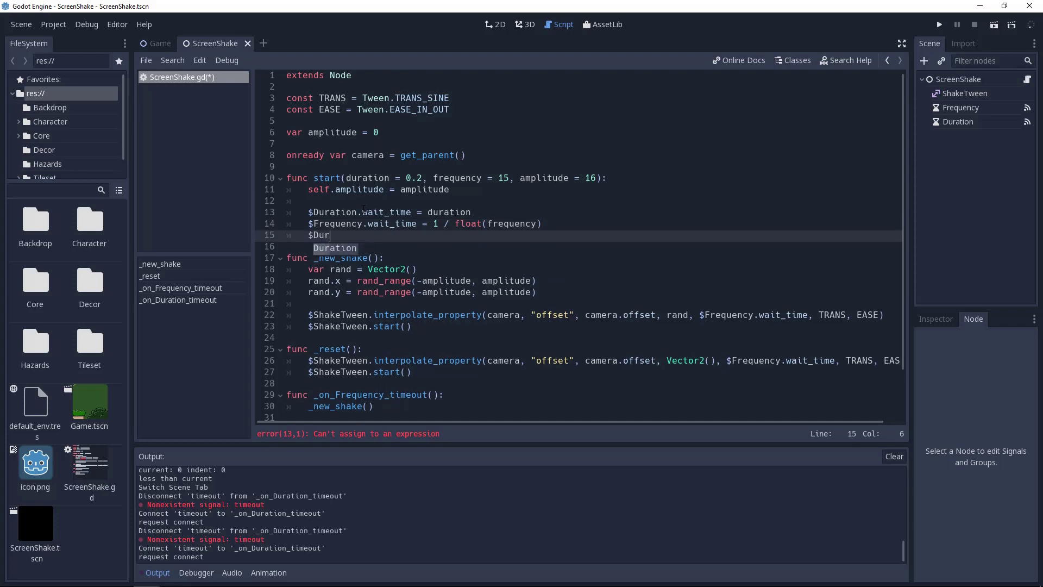
key("Return")
type(".sta")
key("Return")
key("Return")
type("$F")
key("Return")
type(".sta")
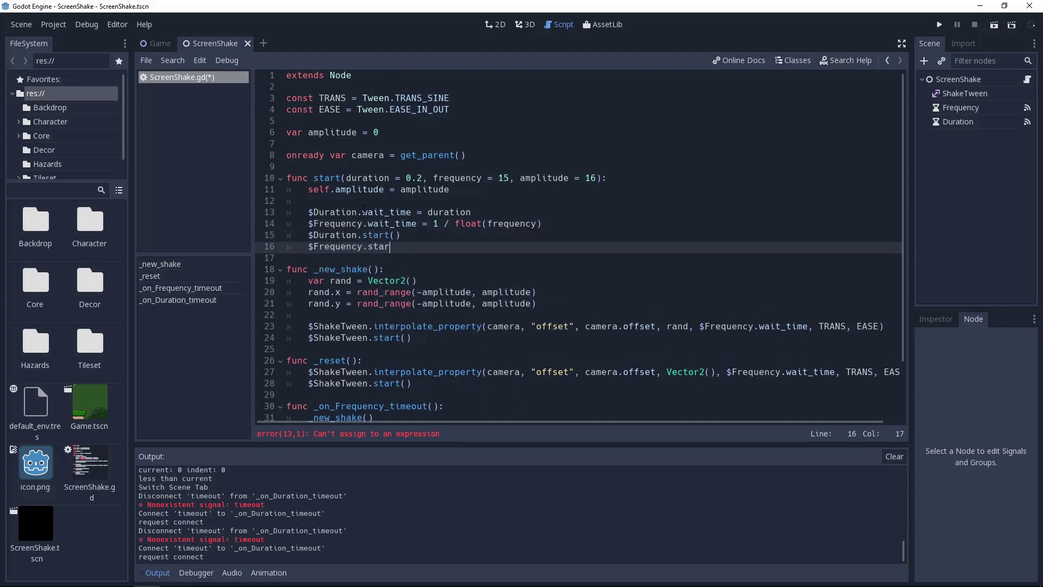
key("Return")
key("Return")
key("Return")
type("_new_shake")
key("Return")
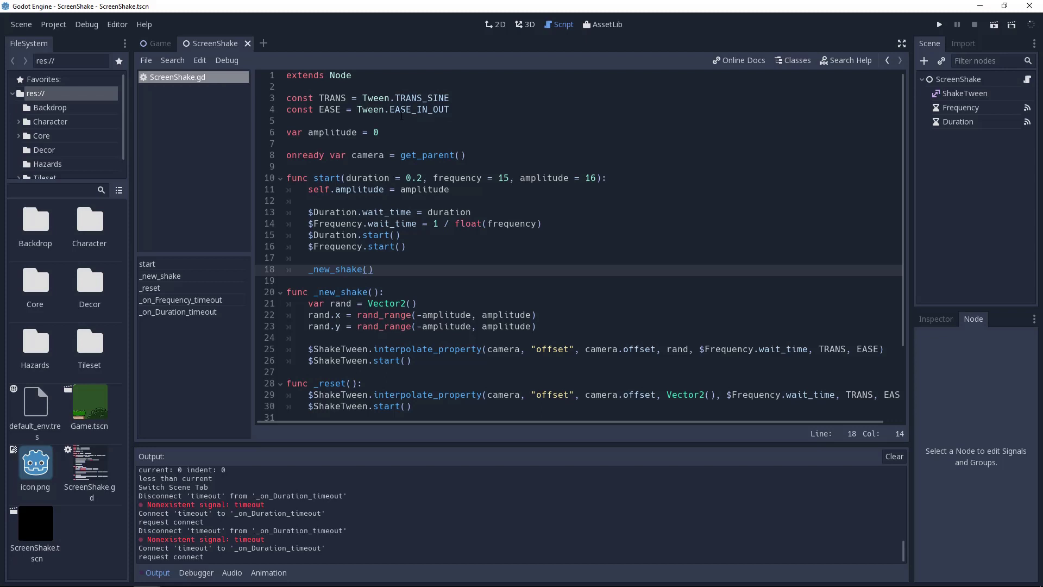
- Add var priority and a priority parameter to start() with an if-check guarding and storing it
left_click(387, 132)
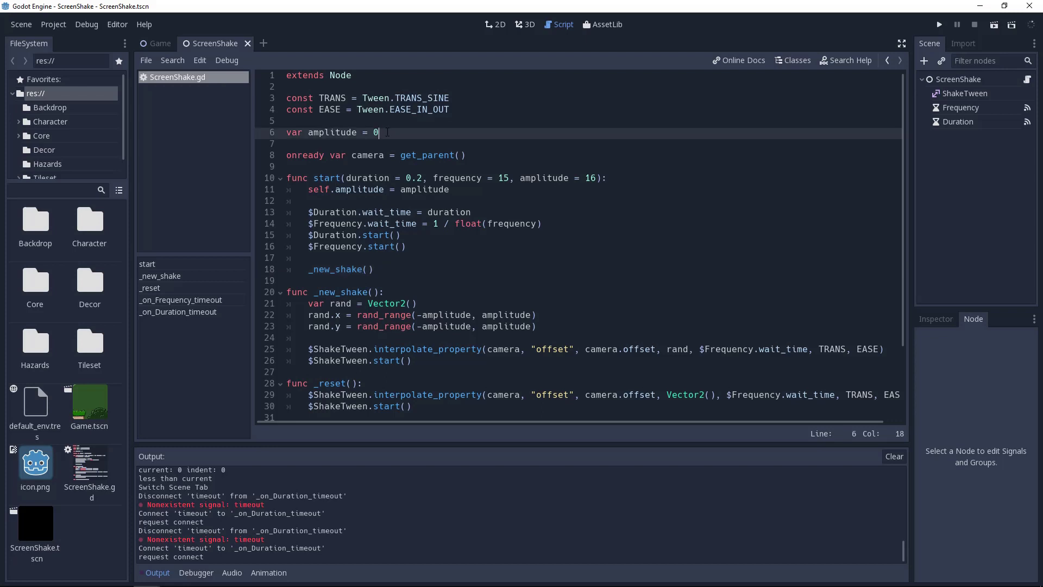
key("Return")
type("var priority = 0")
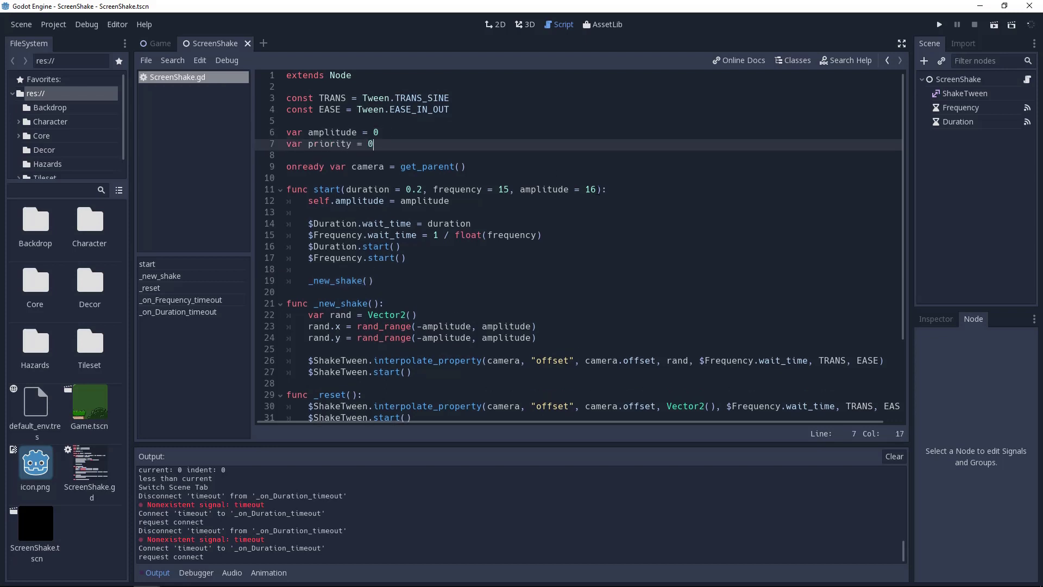
left_click(597, 189)
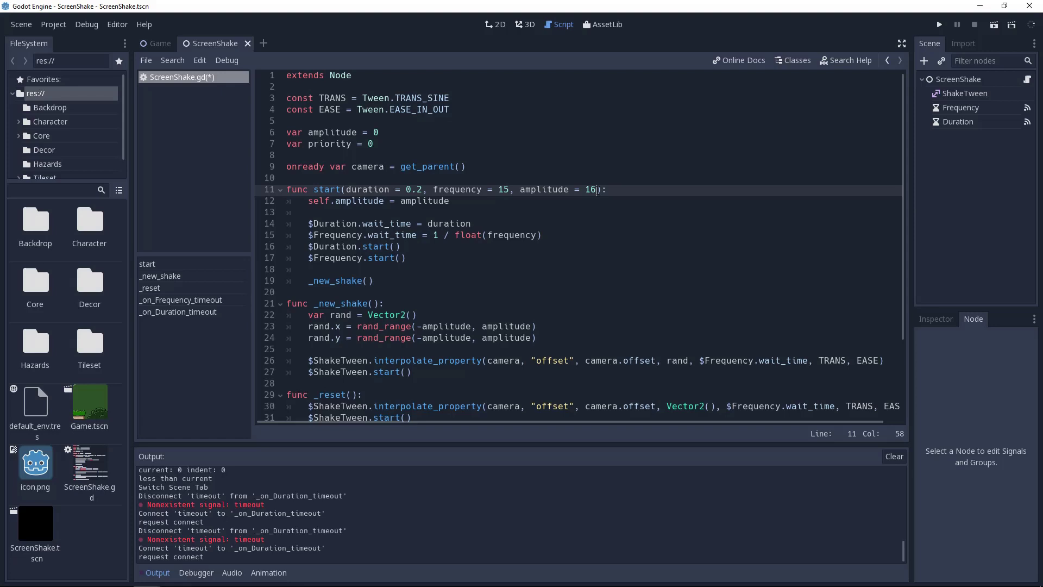
type(", priority = ")
type("0")
key("Return")
type("if priority")
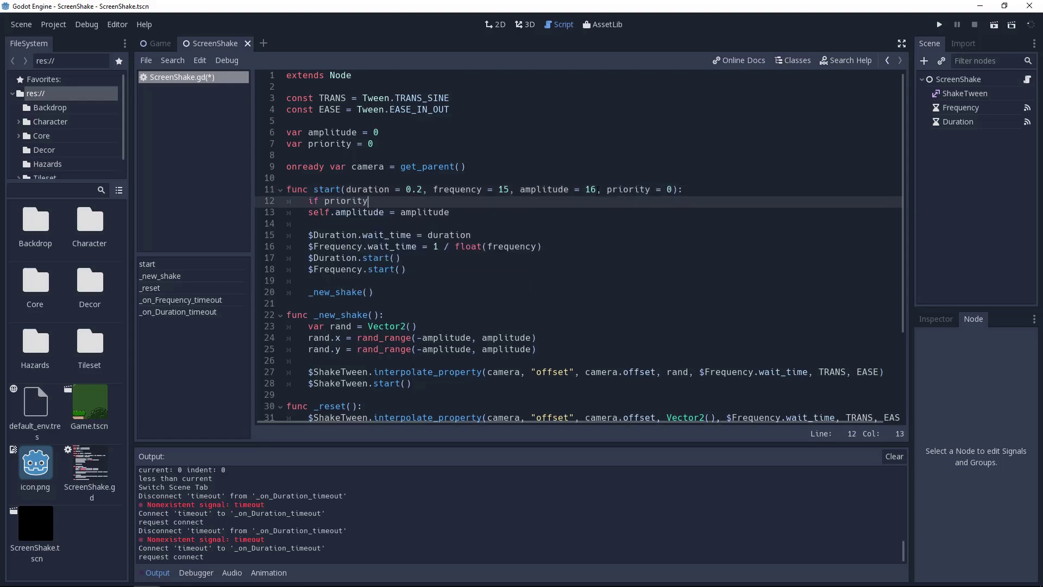
type(" >= self.priority")
key("shift+Down")
key("shift+Down")
key("shift+Down")
key("shift+Down")
key("shift+Down")
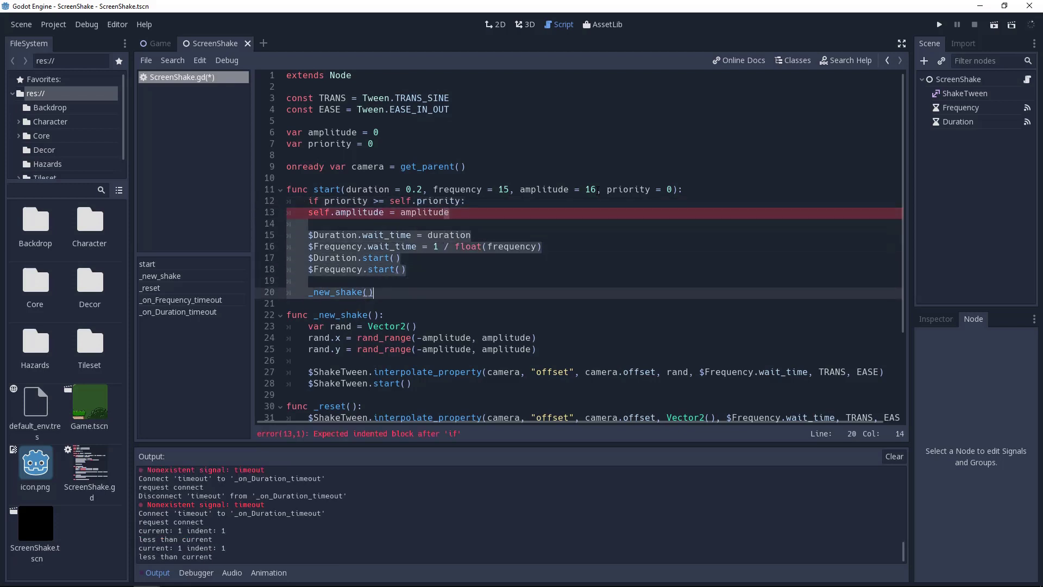
key("Tab")
key("Up")
key("Up")
key("Up")
key("Return")
type("self.priority ")
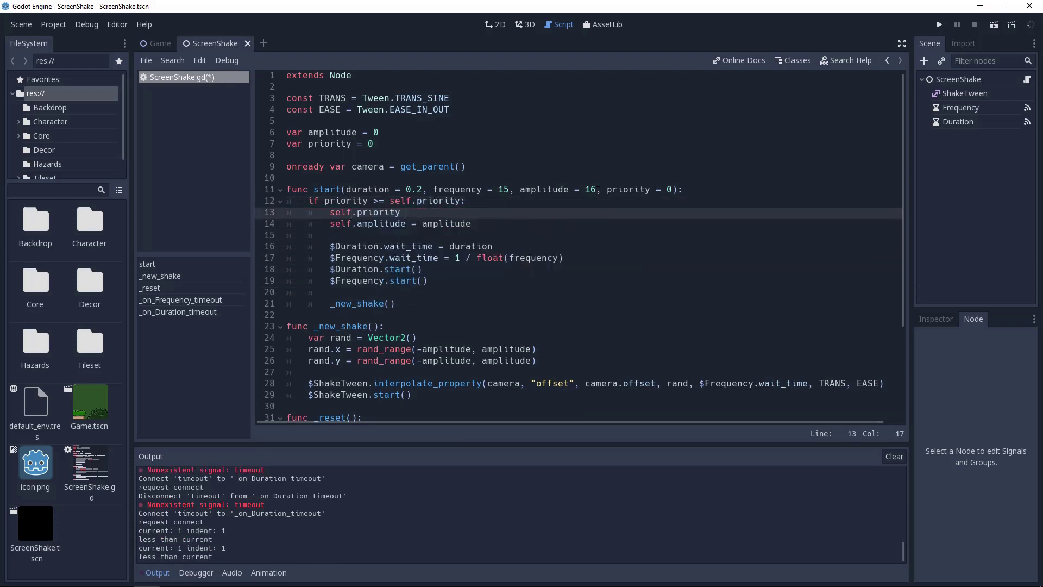
type("= priority")
scroll(483, 327, "down", 4)
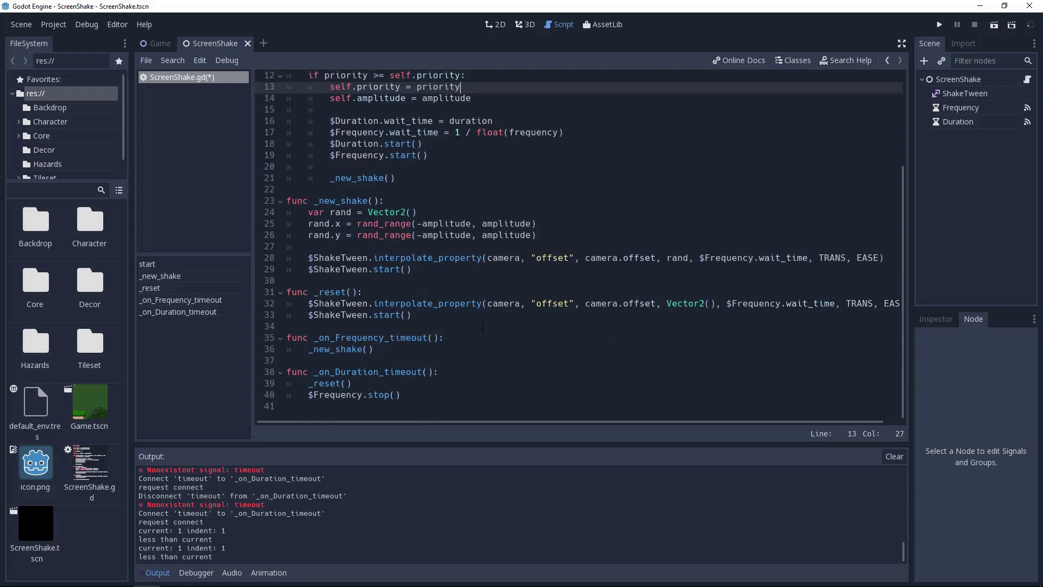
- Reset priority to 0 at the end of _reset()
left_click(435, 320)
key("Return")
key("Return")
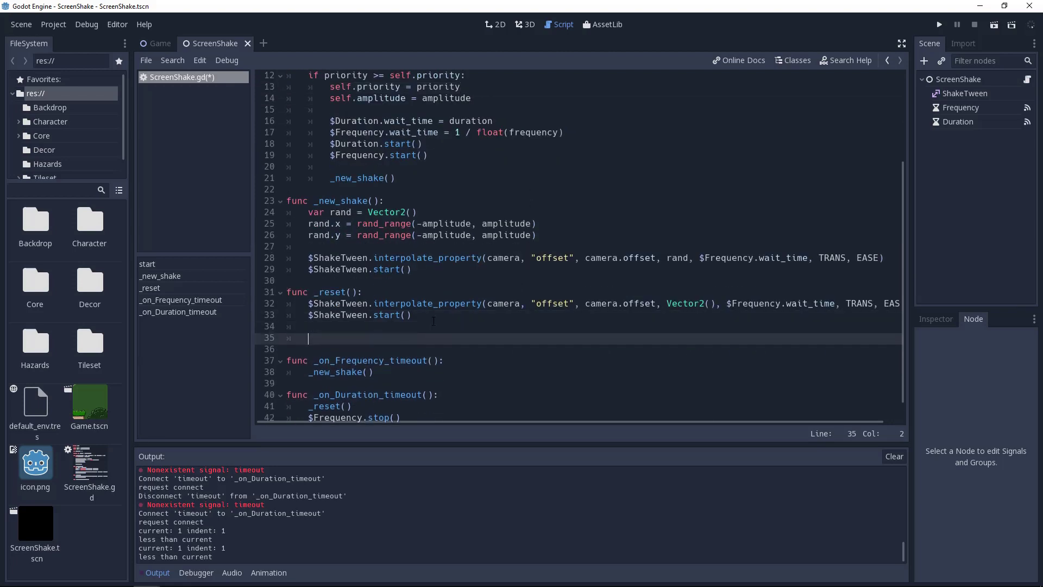
type("prior")
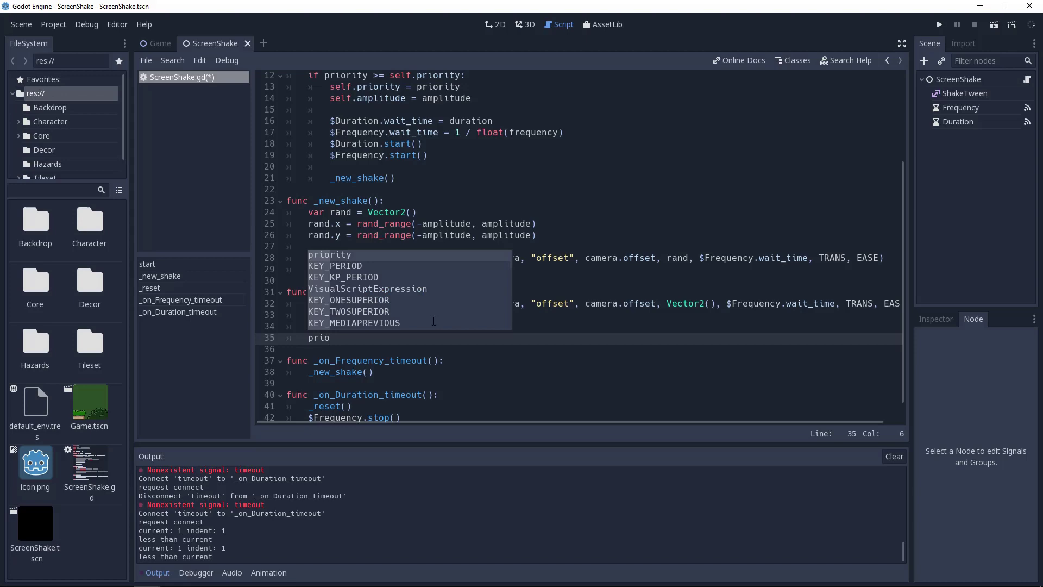
type("ity = 0")
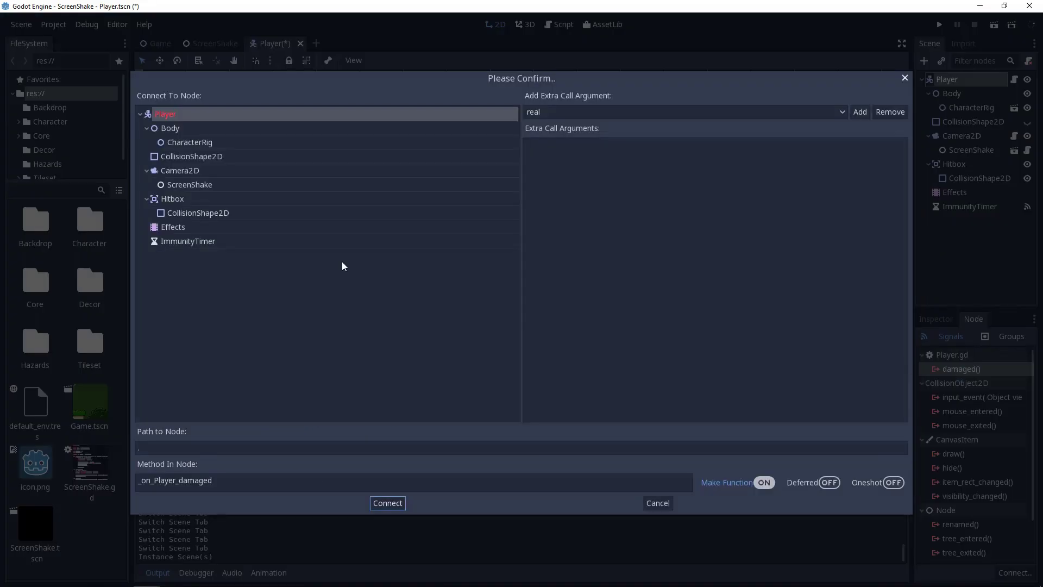
- Connect Player's damaged signal to ScreenShake.start with bound duration, frequency, amplitude arguments
left_click(189, 184)
left_click_drag(245, 481, 87, 465)
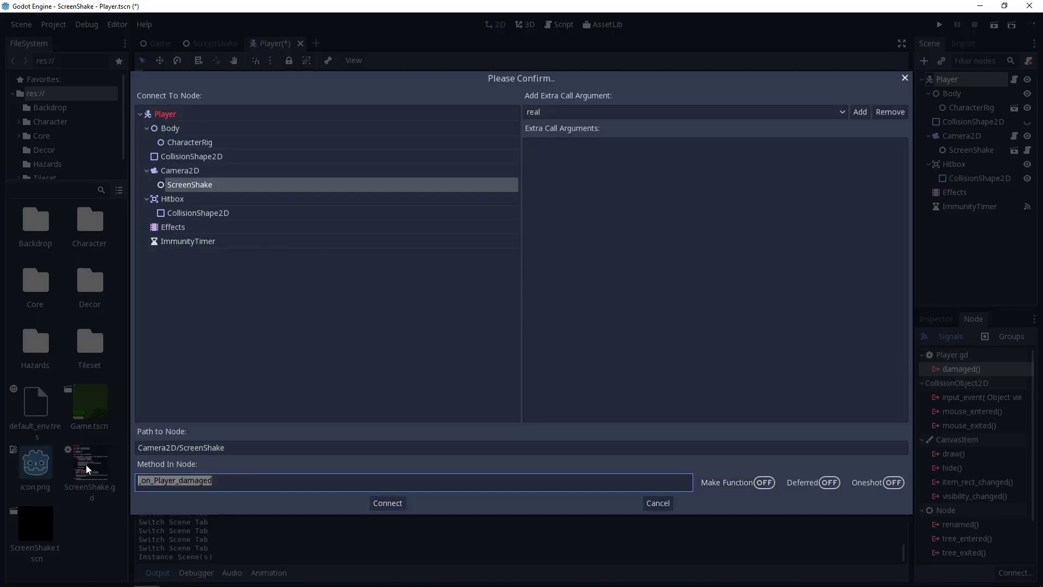
type("start")
left_click(859, 112)
left_click(779, 161)
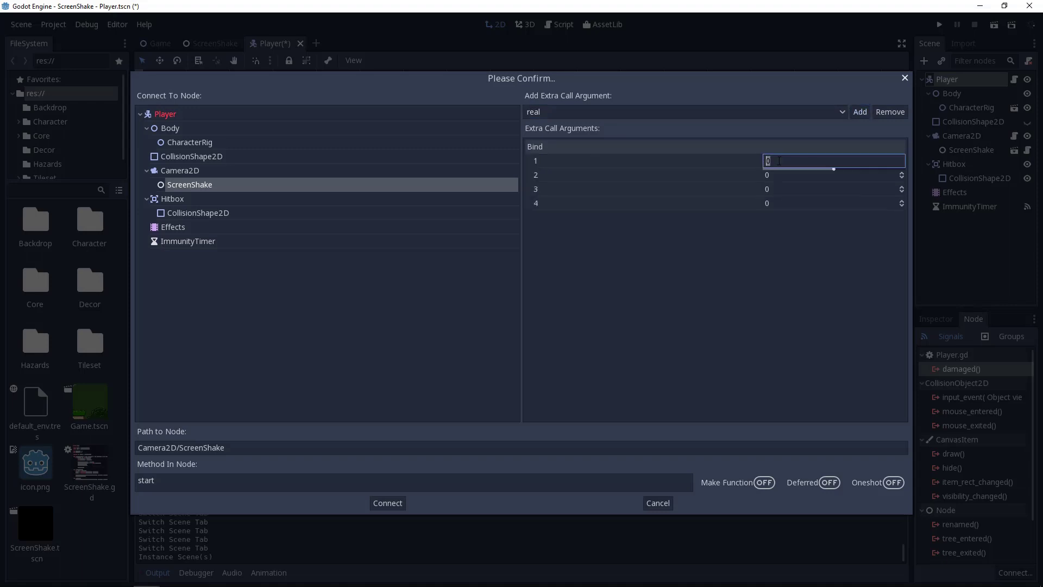
type("0.2")
key("Tab")
type("15")
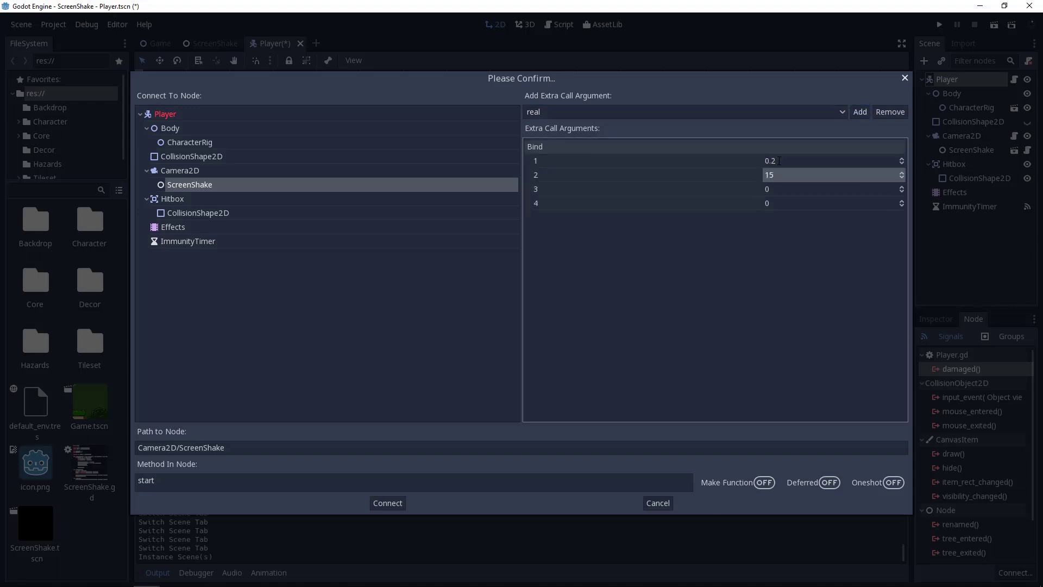
key("Tab")
type("16")
key("Tab")
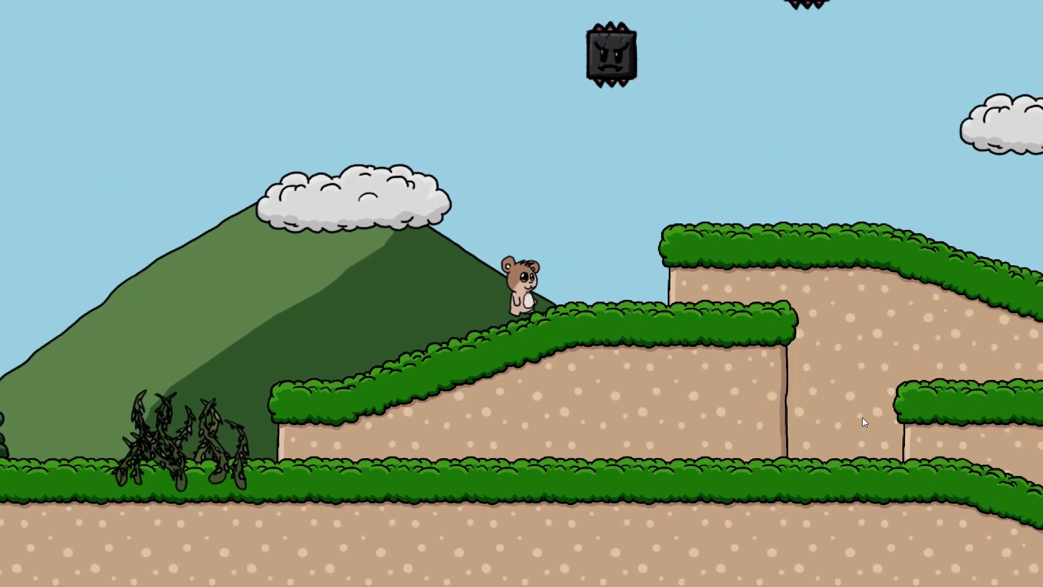